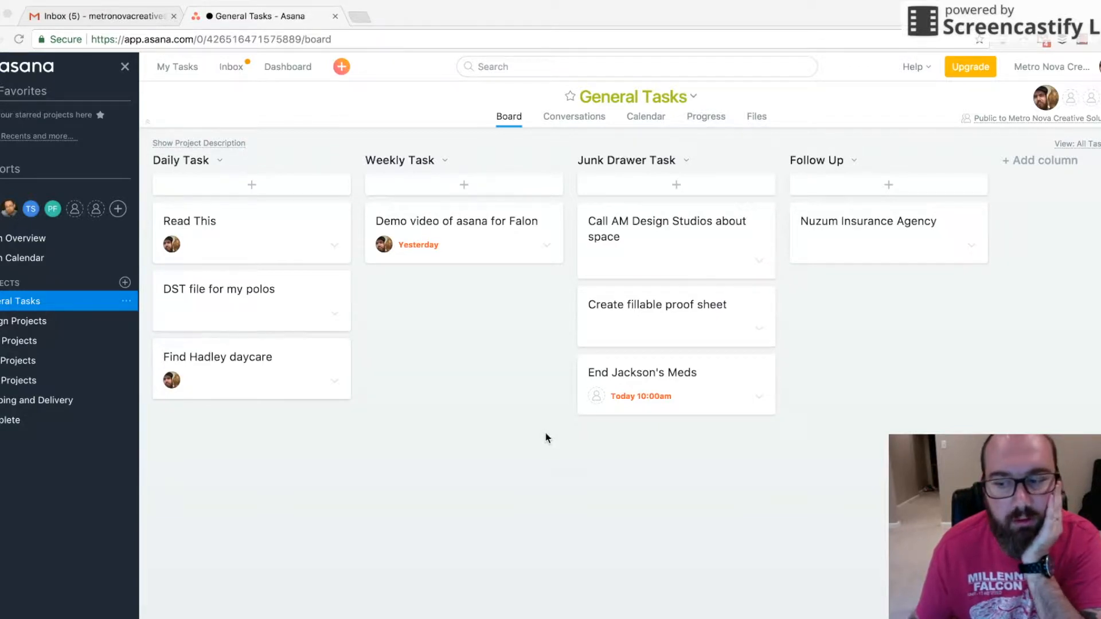
- Close the Gmail inbox tab, keeping only the Asana General Tasks board open
click(133, 20)
key(super+w)
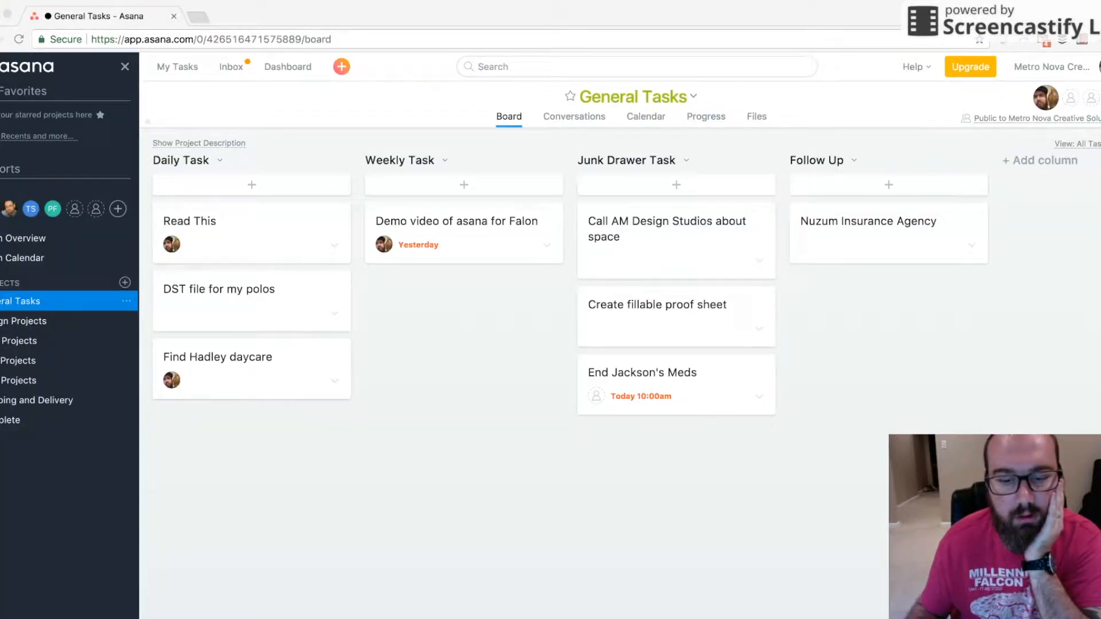
click(442, 23)
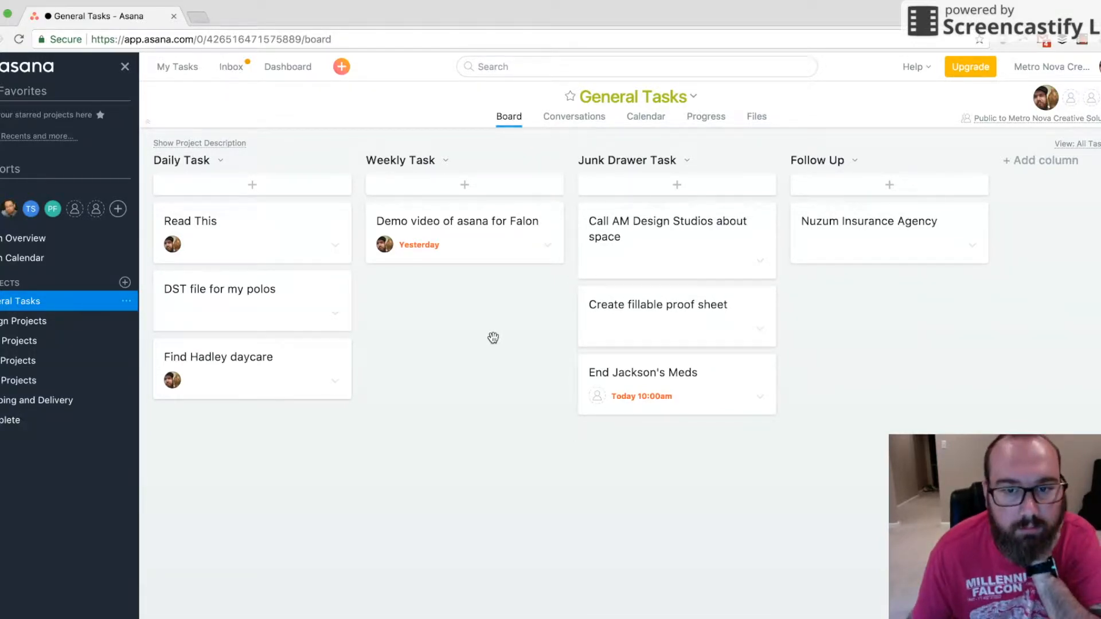
- Open the Read This task in Daily Task, view its linked article, and return to the General Tasks board
scroll(493, 338, right, 2)
scroll(493, 337, left, 2)
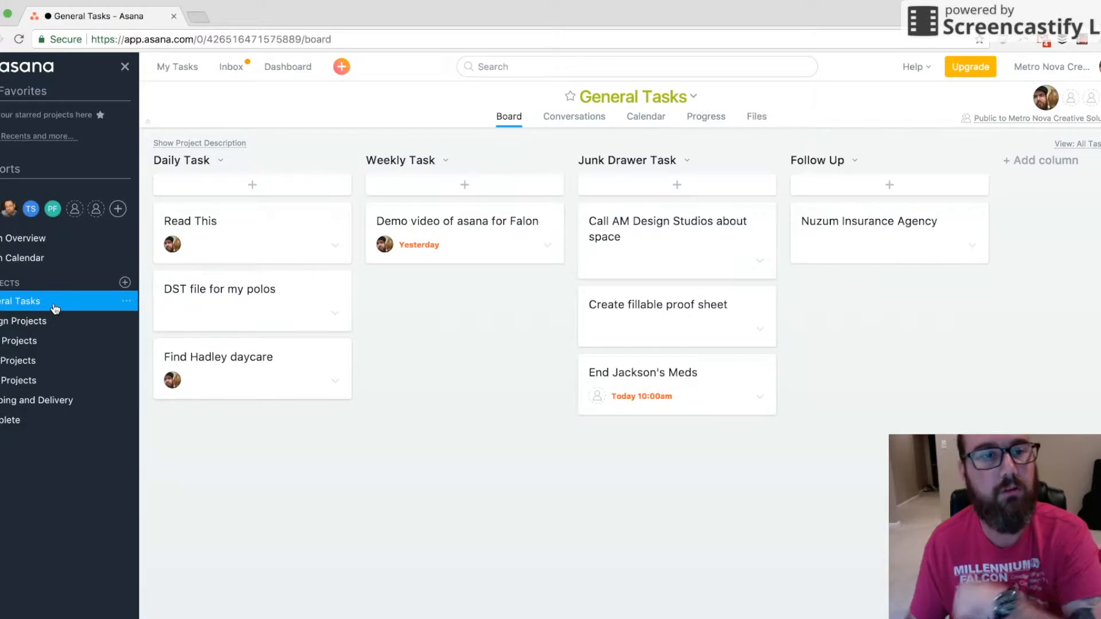
scroll(379, 297, right, 1)
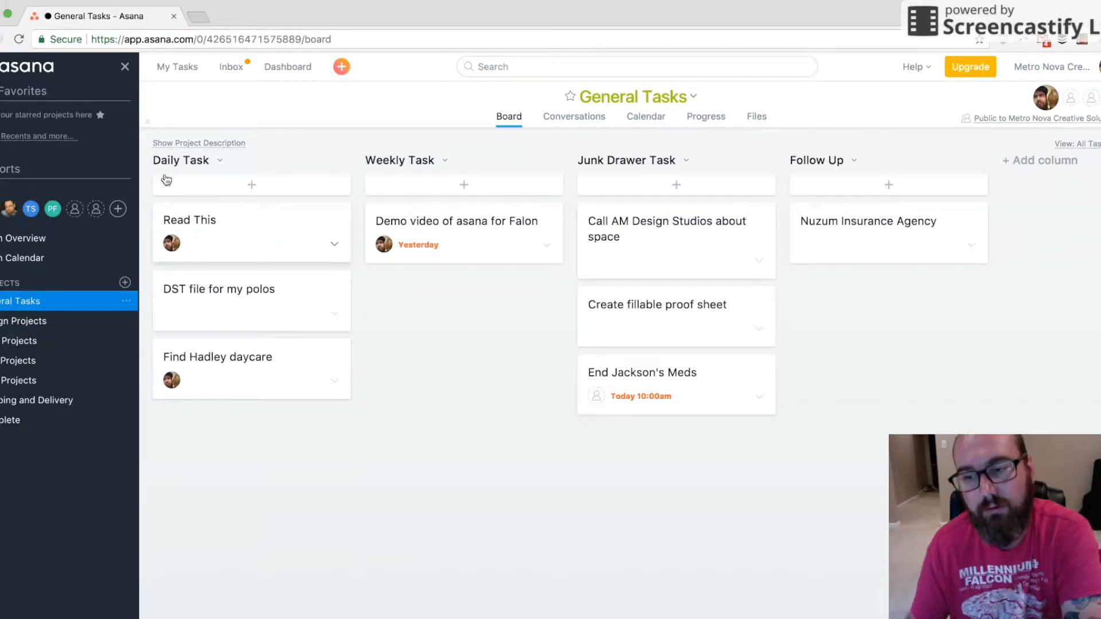
scroll(213, 222, left, 1)
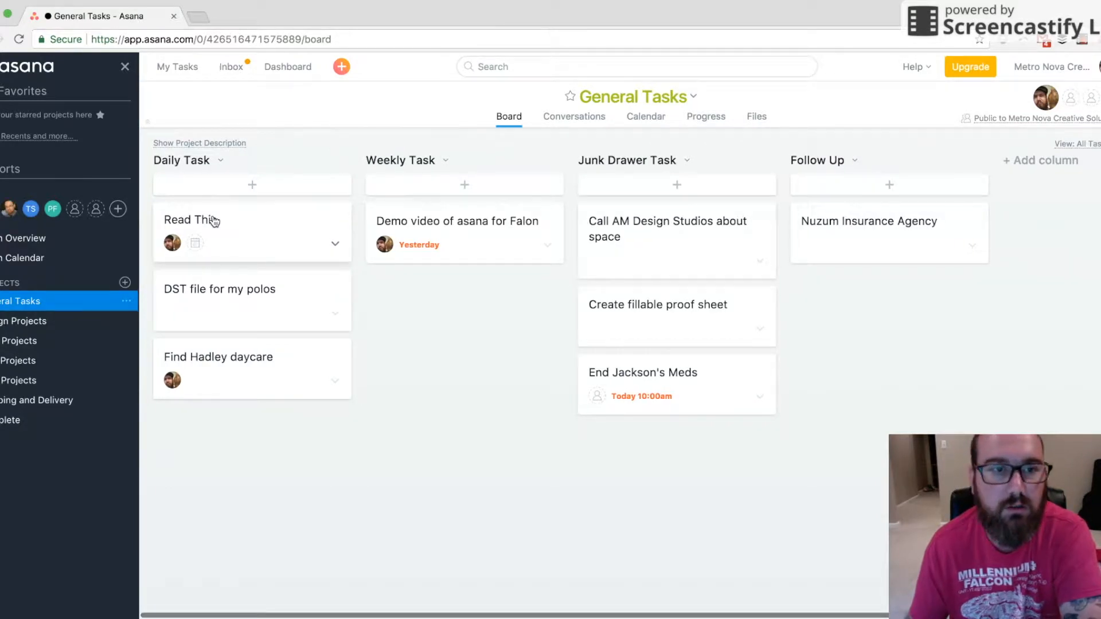
click(215, 222)
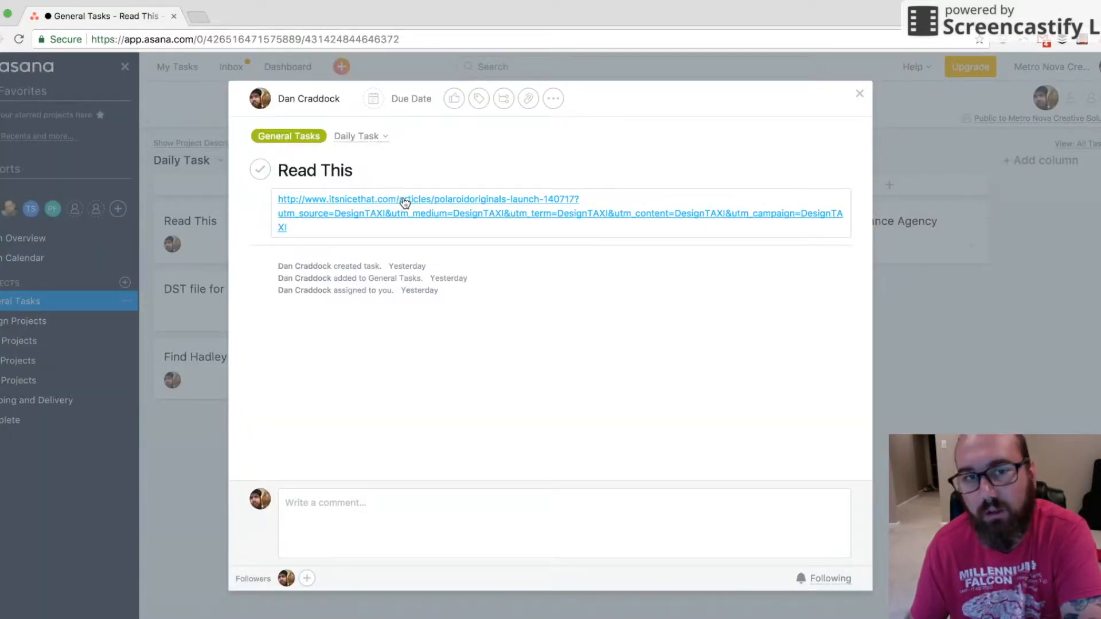
click(486, 201)
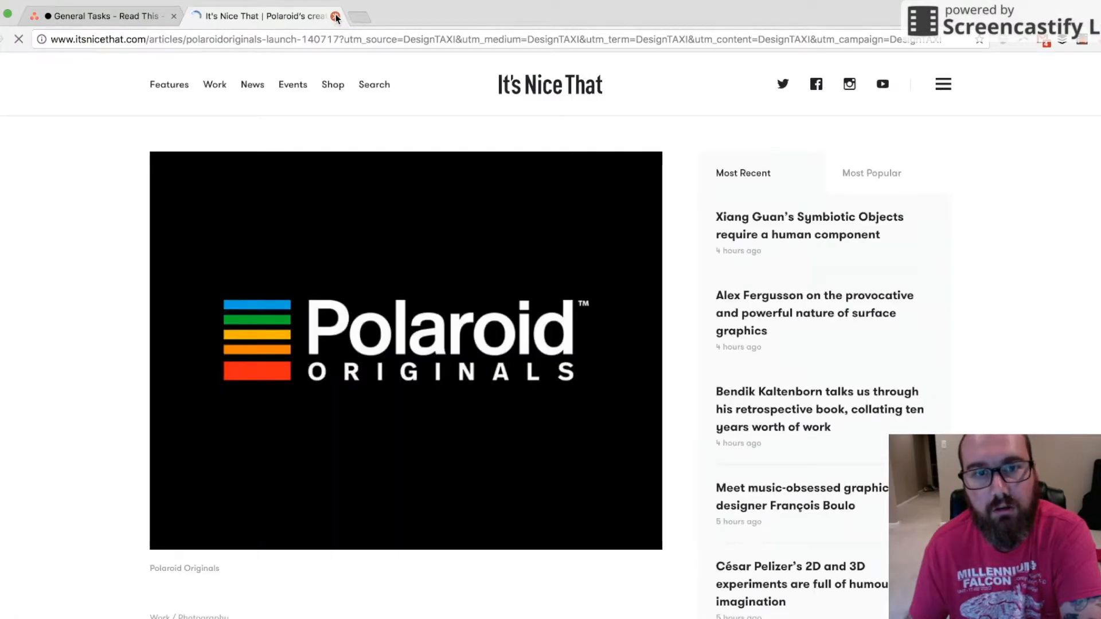
click(336, 17)
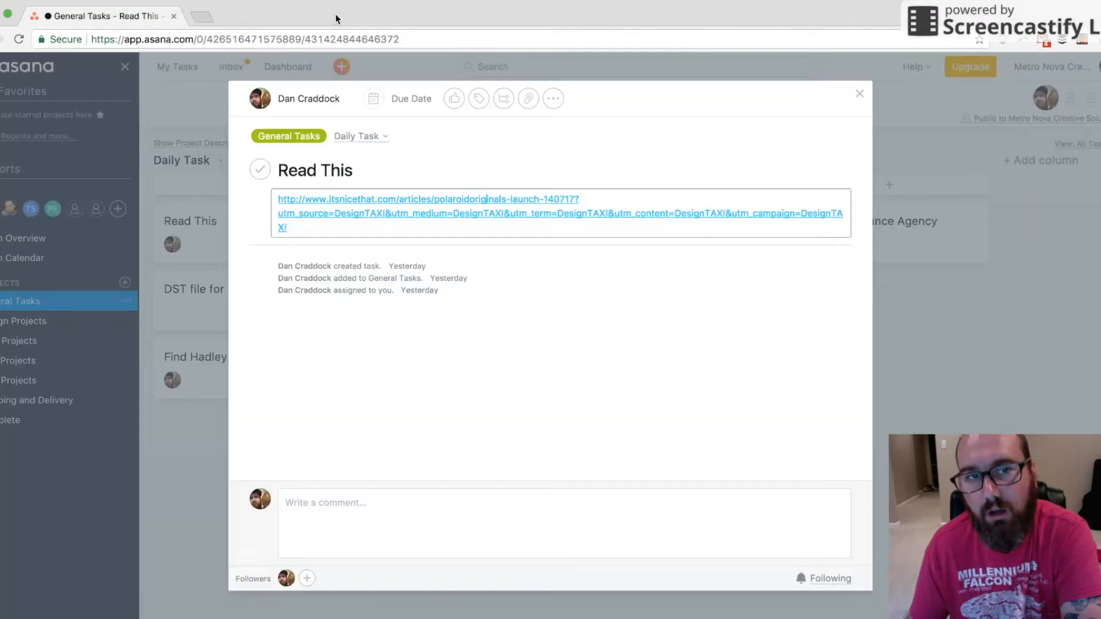
click(859, 93)
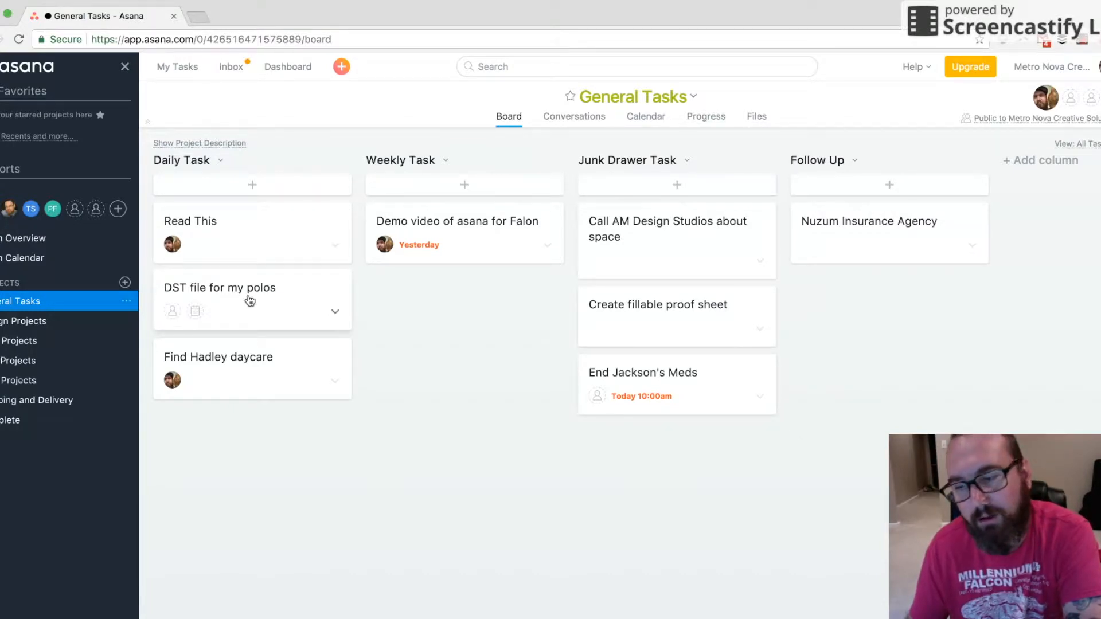
- Mark the Asana demo video task in the Weekly Task column as complete and close it
scroll(250, 300, right, 1)
scroll(255, 301, left, 1)
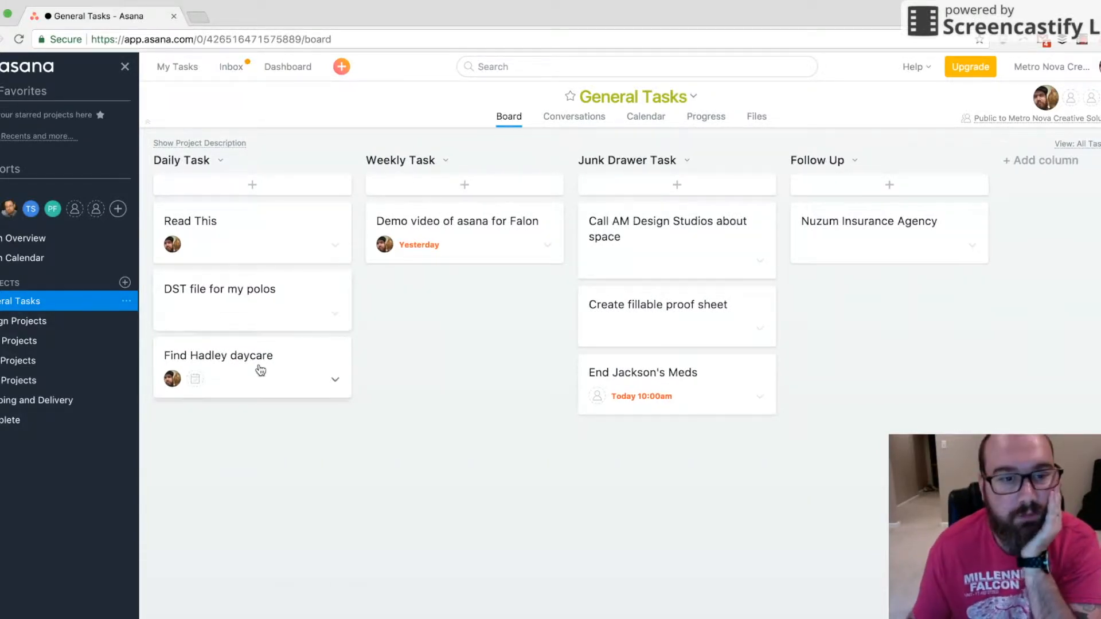
scroll(258, 370, right, 1)
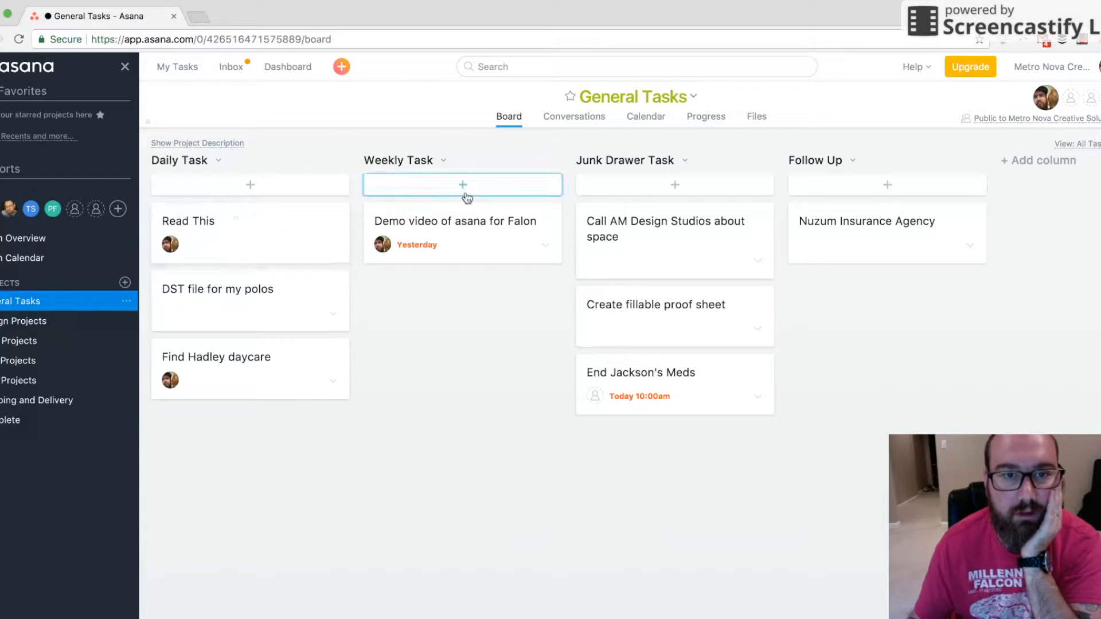
click(471, 241)
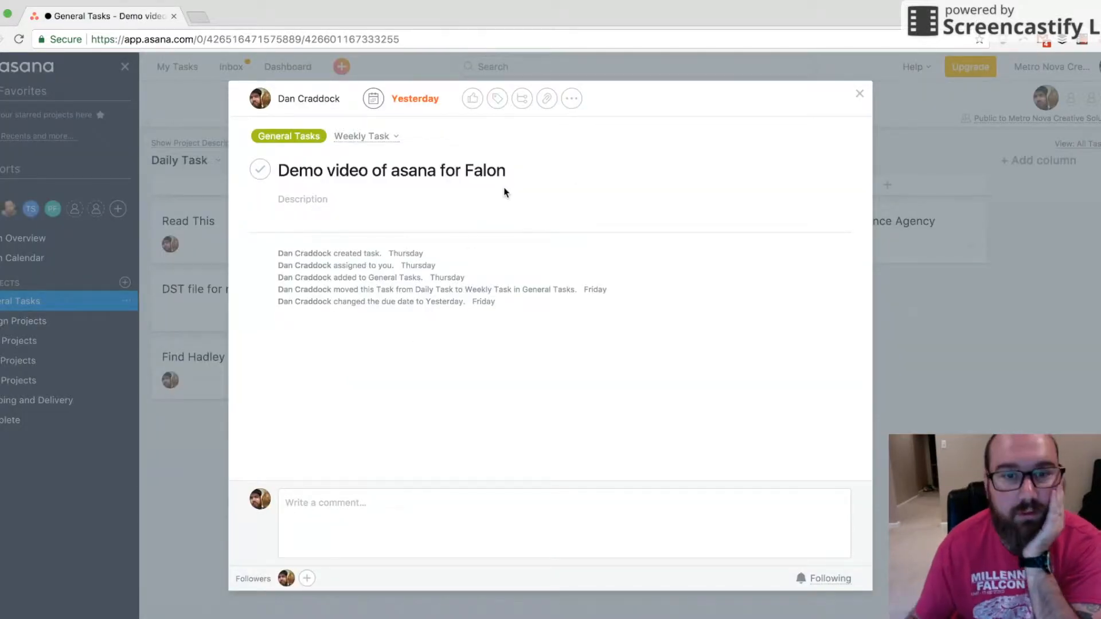
click(262, 178)
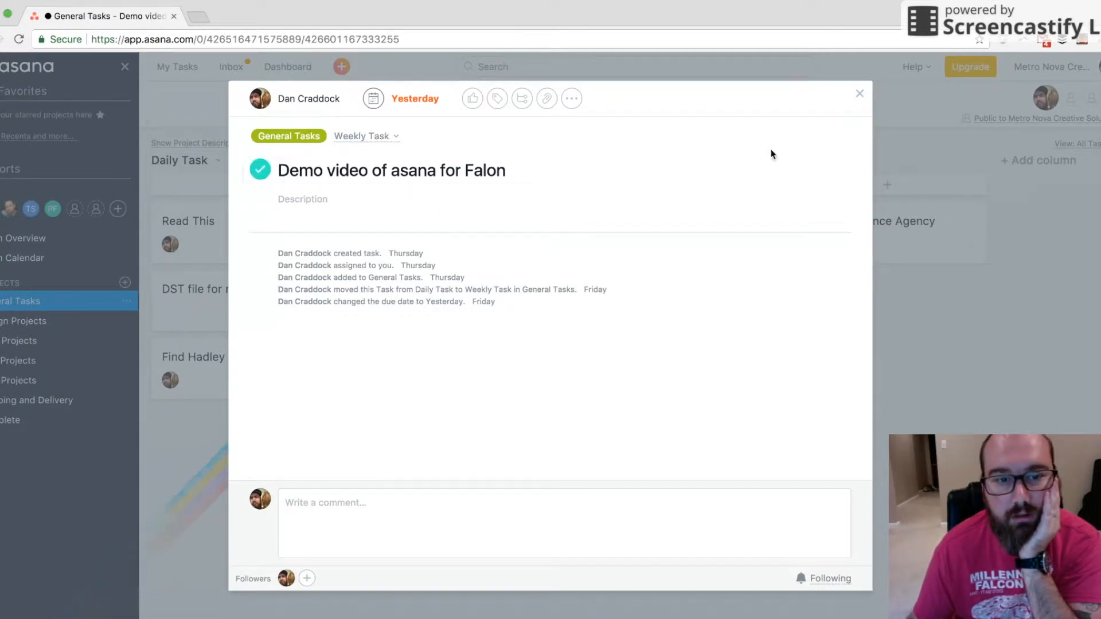
click(859, 94)
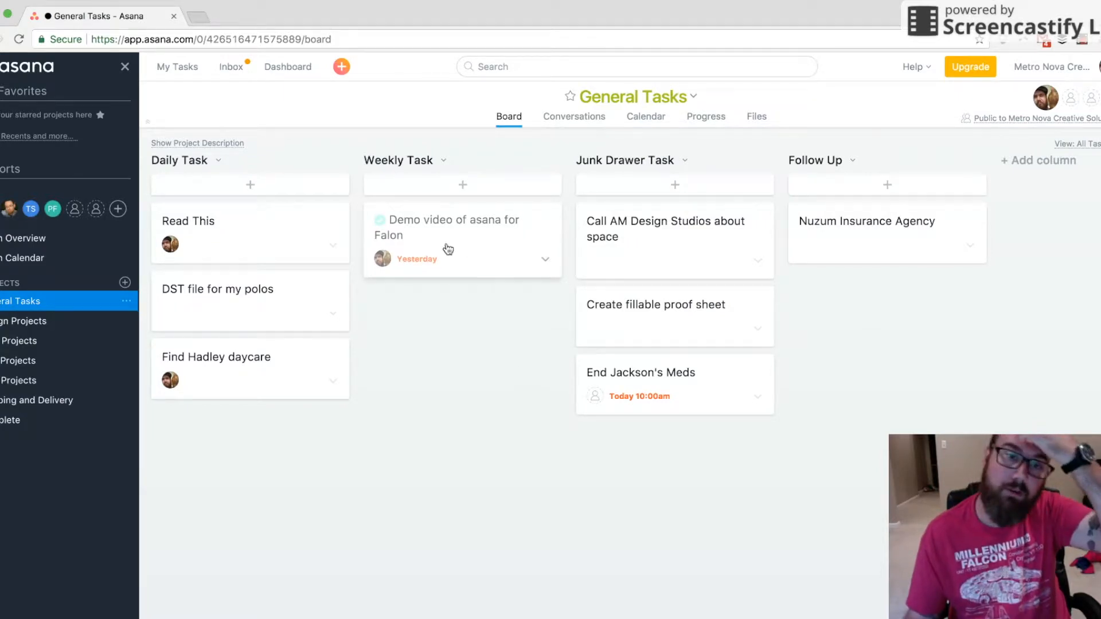
scroll(460, 230, left, 1)
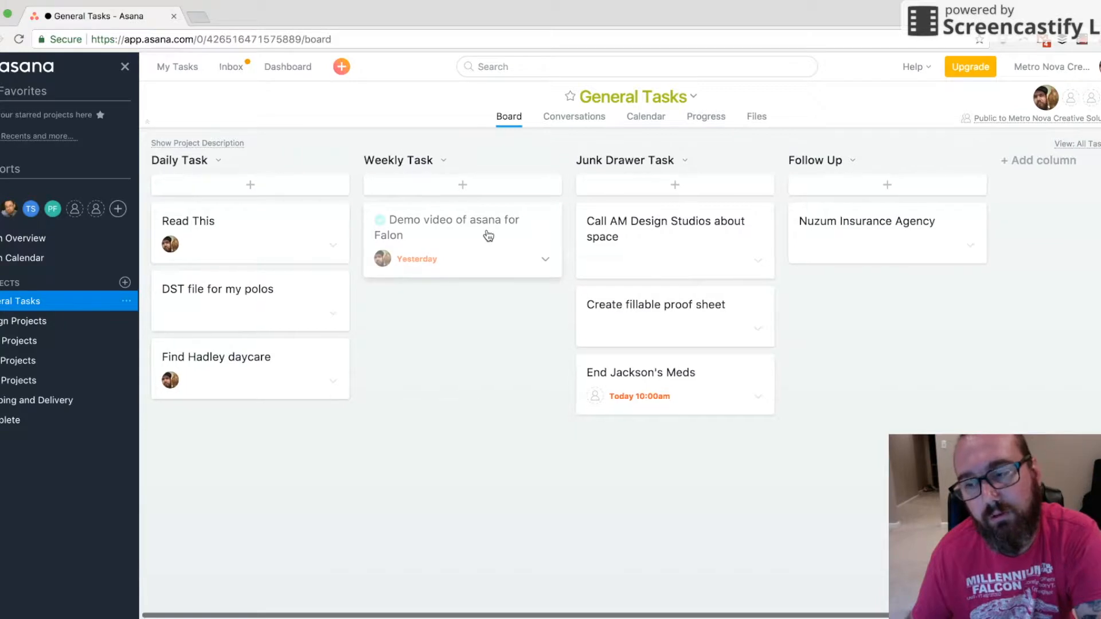
click(549, 261)
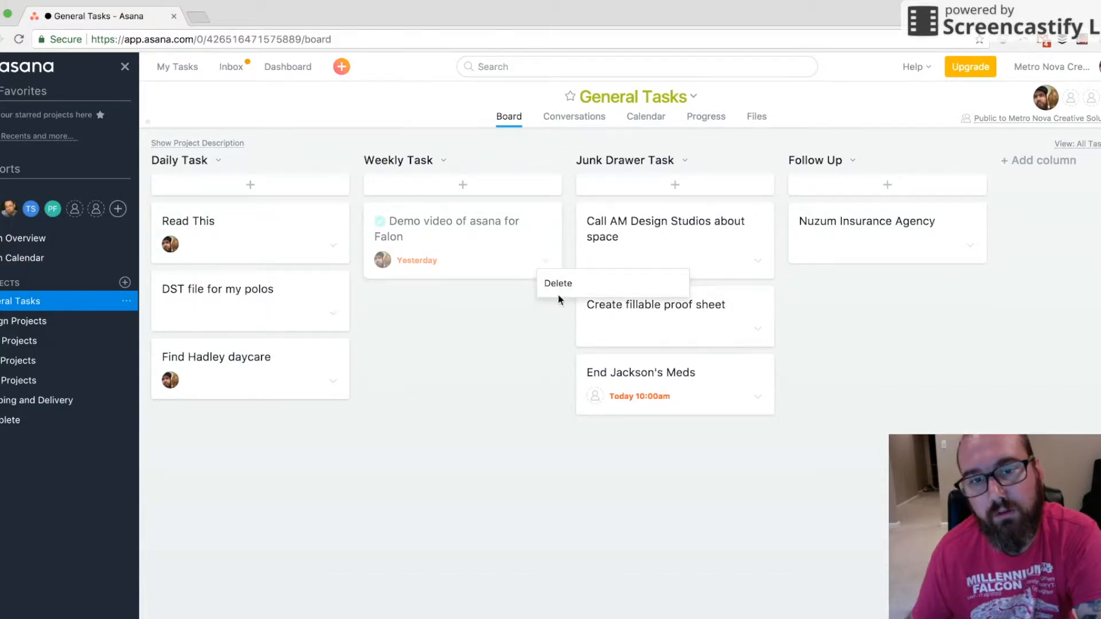
click(482, 313)
- Change the completed demo video task's project from General Tasks to Complete and close the task
click(478, 222)
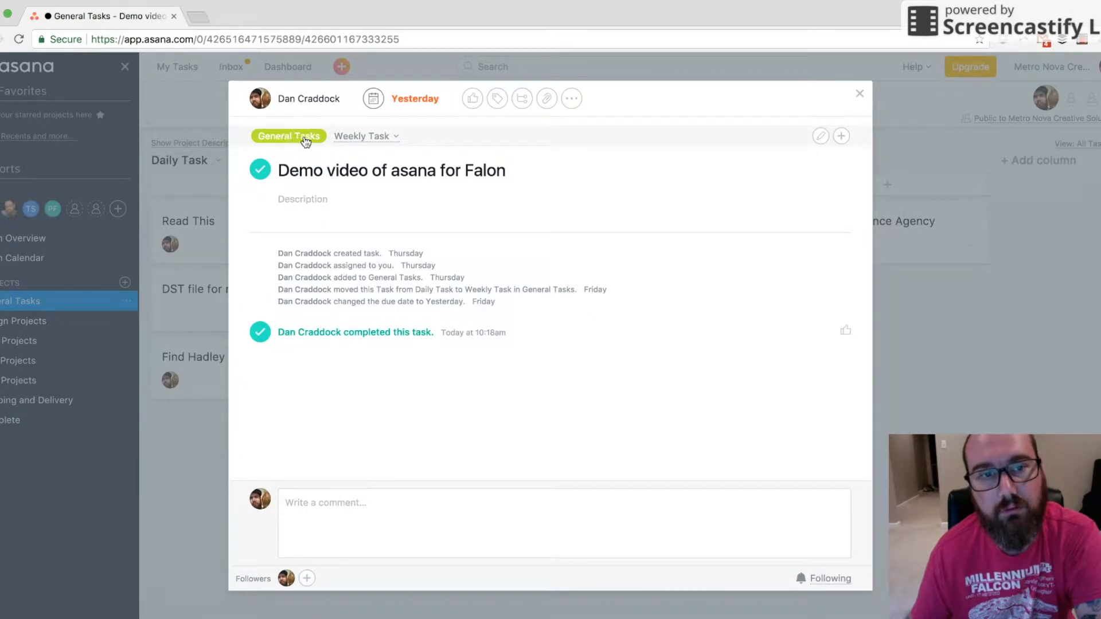
click(394, 141)
click(431, 148)
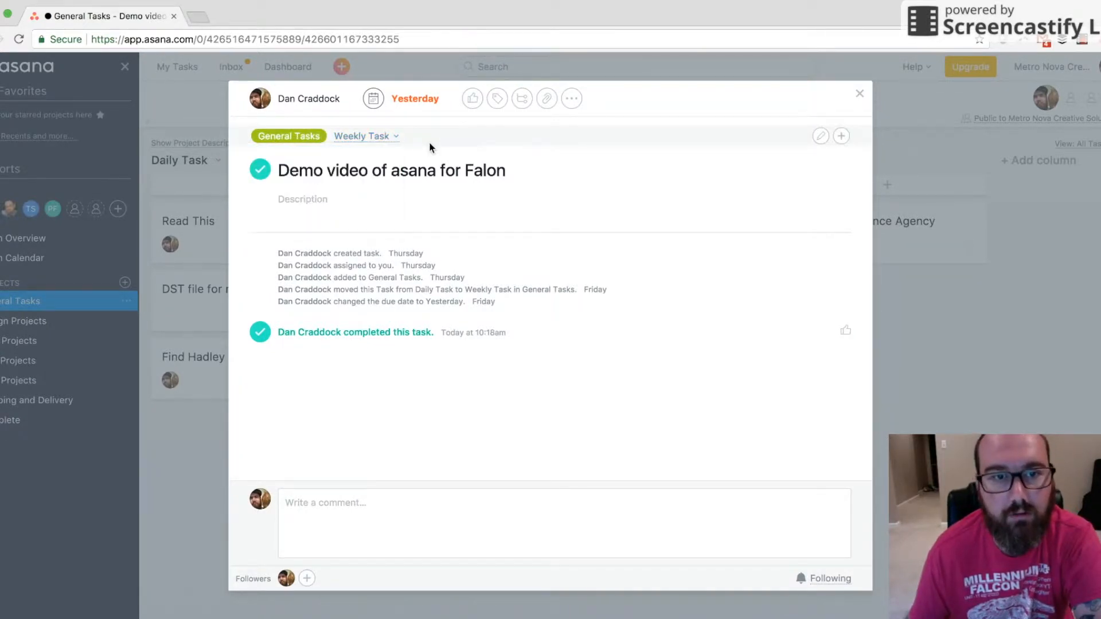
click(820, 137)
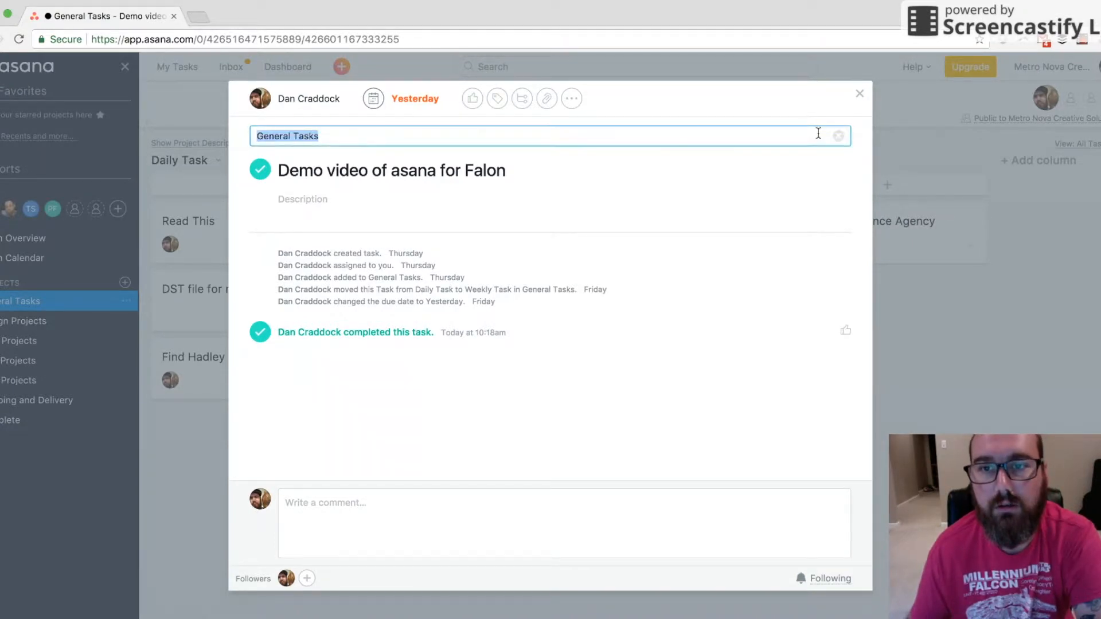
text(comp)
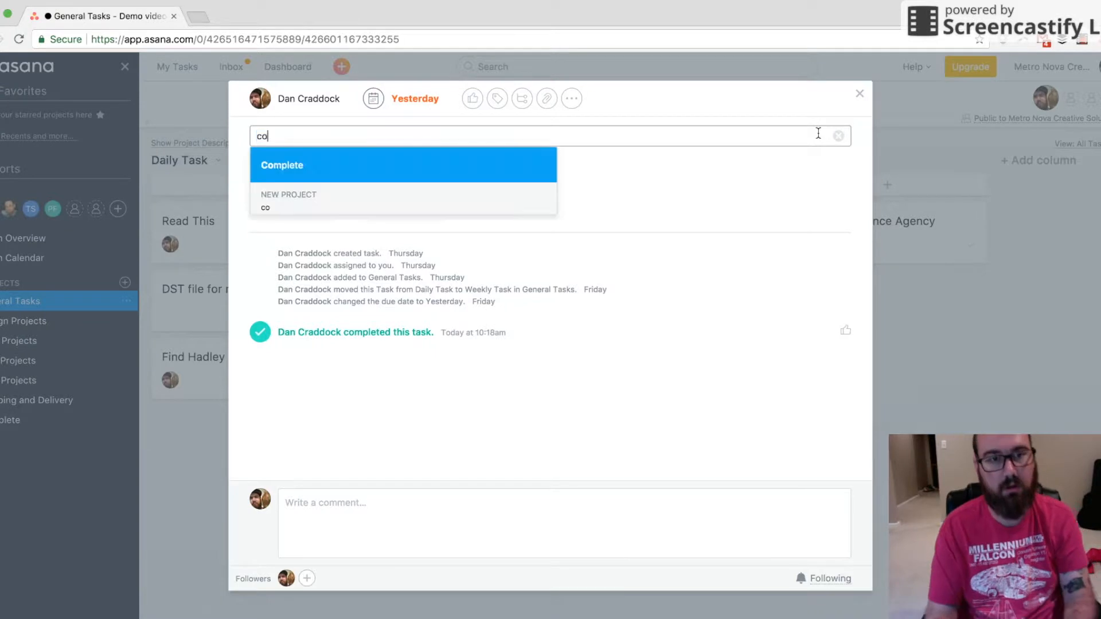
click(276, 165)
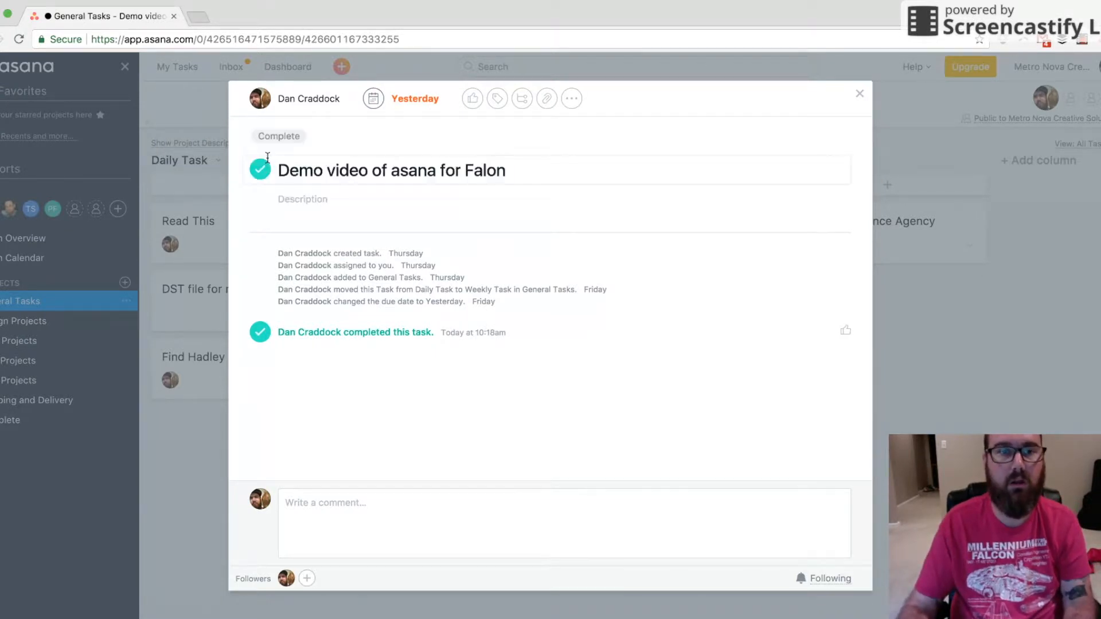
click(859, 94)
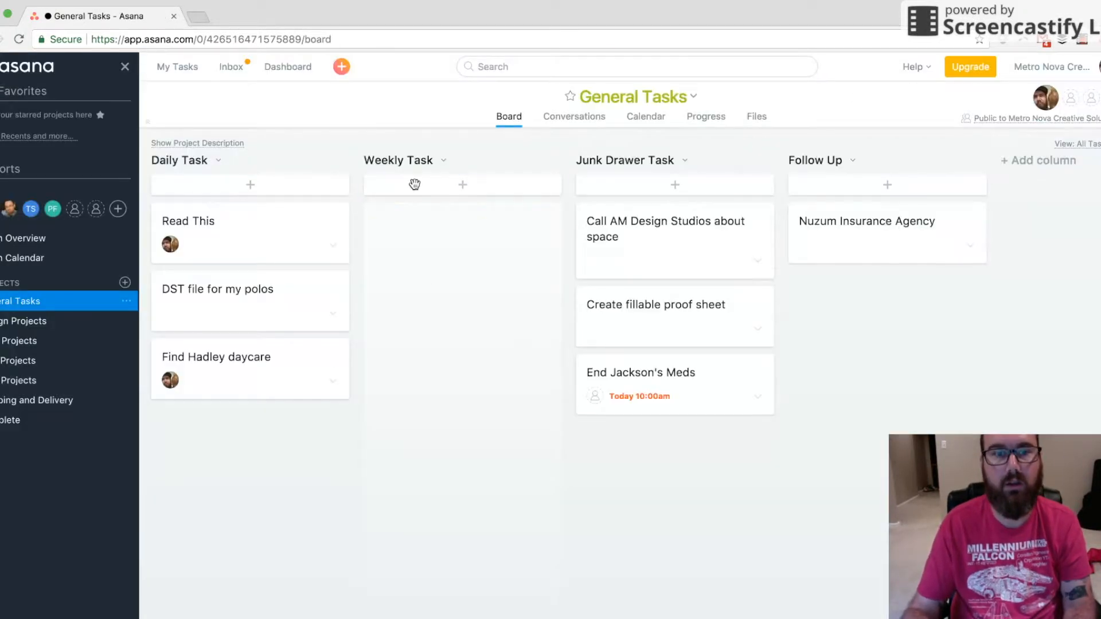
- Check the Complete project board for the moved demo video task, and return to General Tasks
click(16, 422)
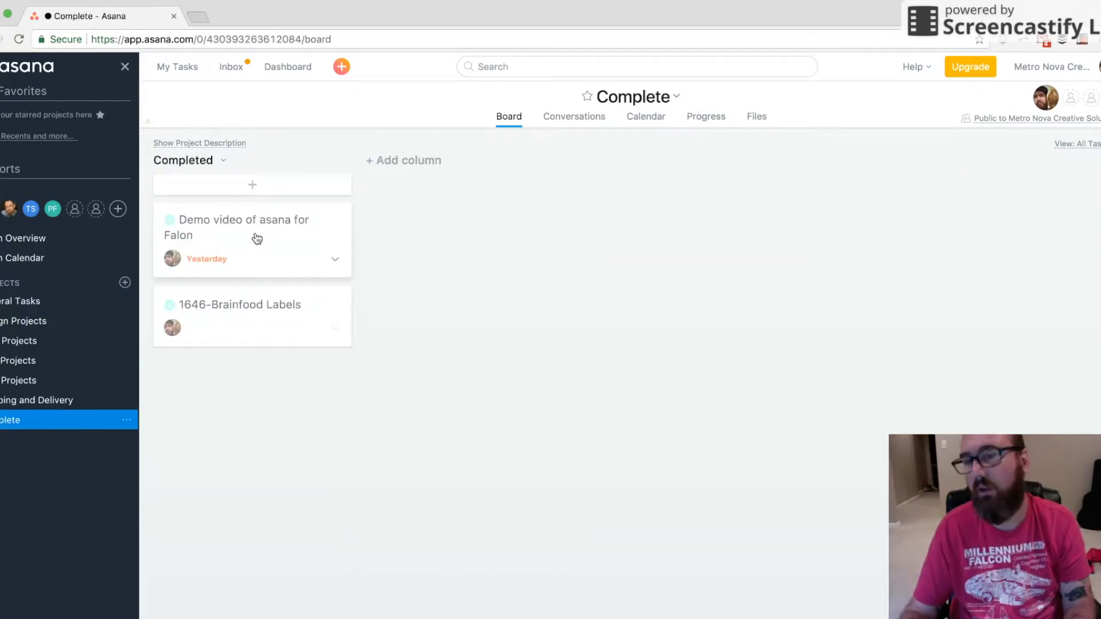
click(64, 307)
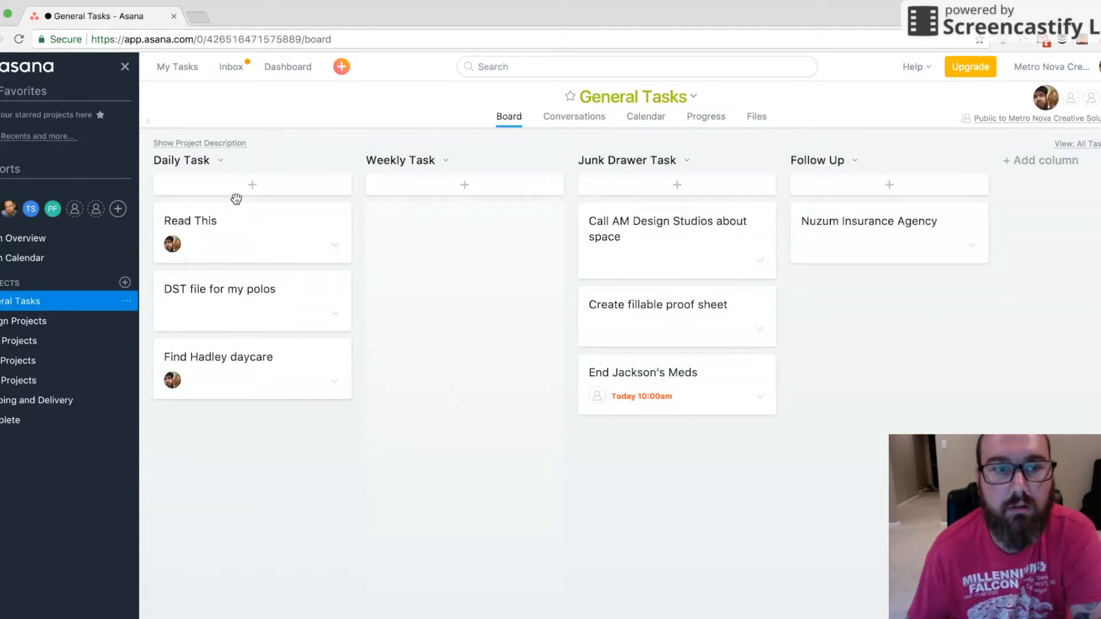
- Move the Read This card below DST file for my polos in Daily Task, and restore the original order
mouse_move(236, 222)
mouse_down()
mouse_move(235, 325)
mouse_move(234, 229)
mouse_up()
drag(324, 246, 322, 322)
drag(224, 302, 224, 243)
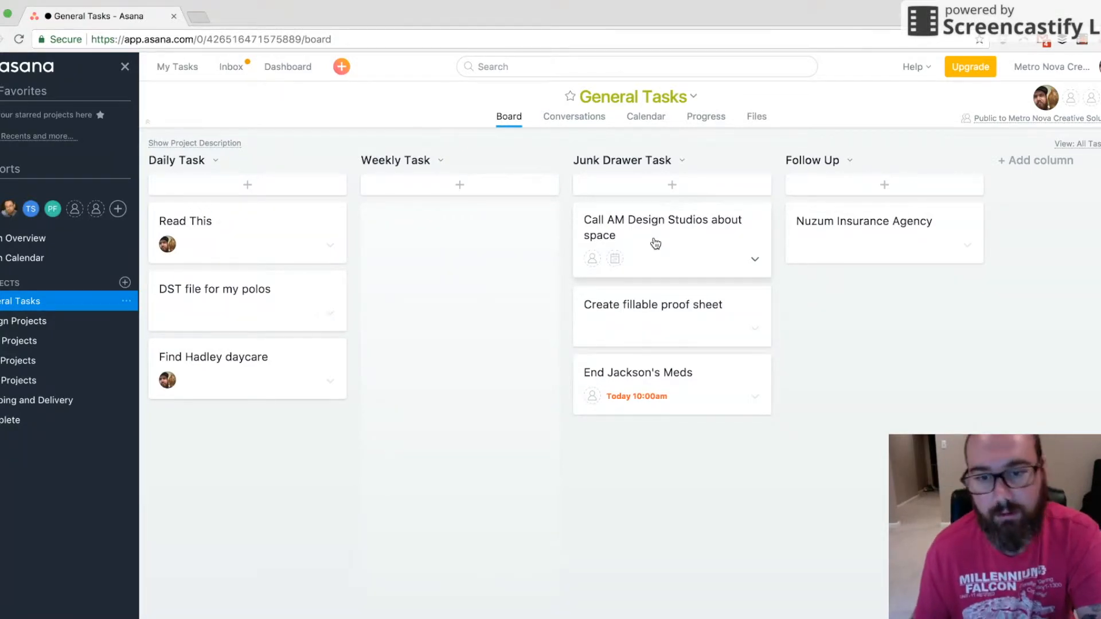
- Open the Nuzum Insurance Agency task in Follow Up, read its notes, and close it
scroll(658, 244, right, 1)
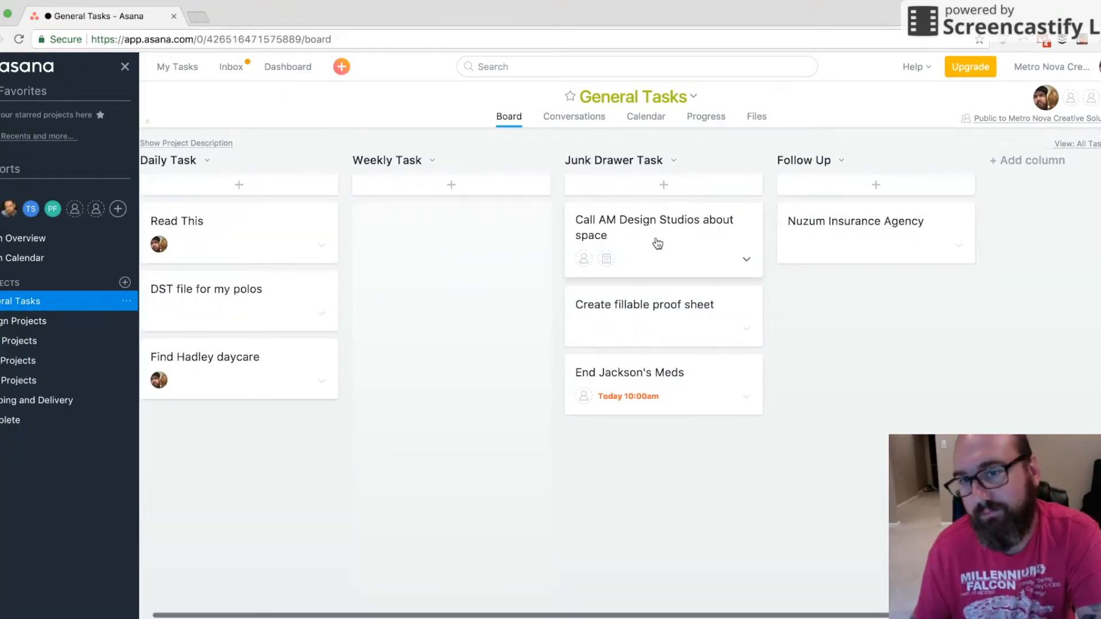
scroll(658, 244, left, 1)
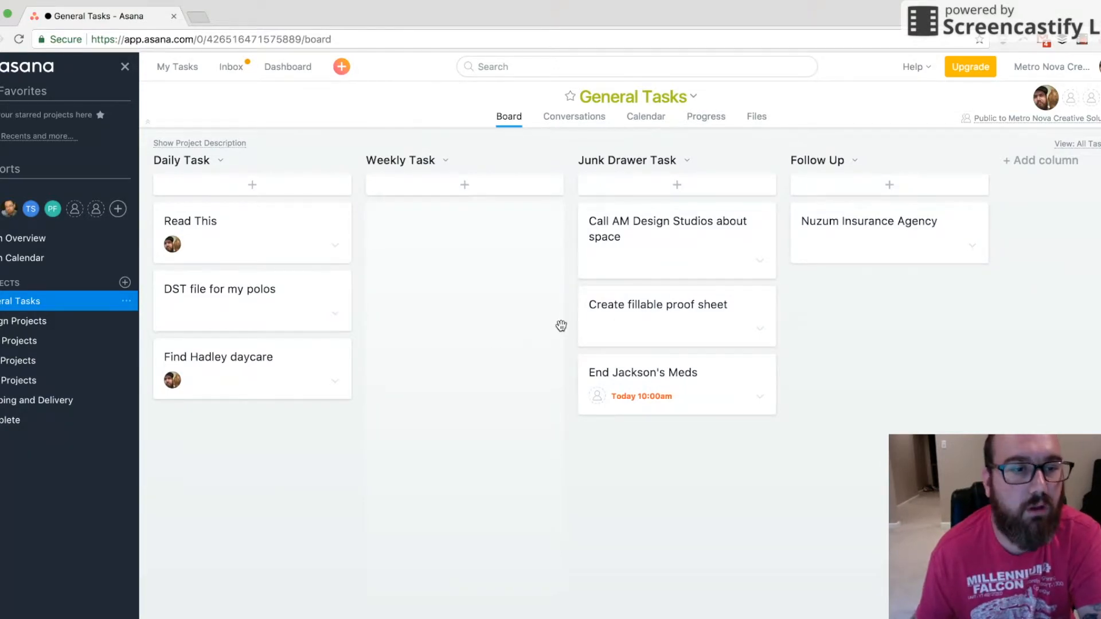
click(864, 233)
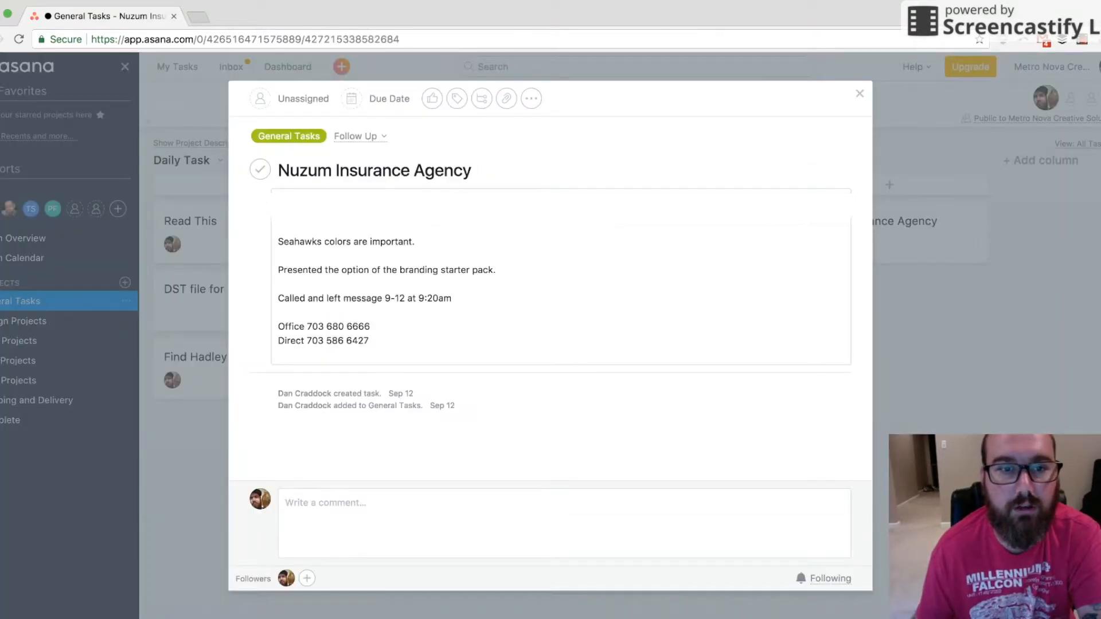
click(859, 94)
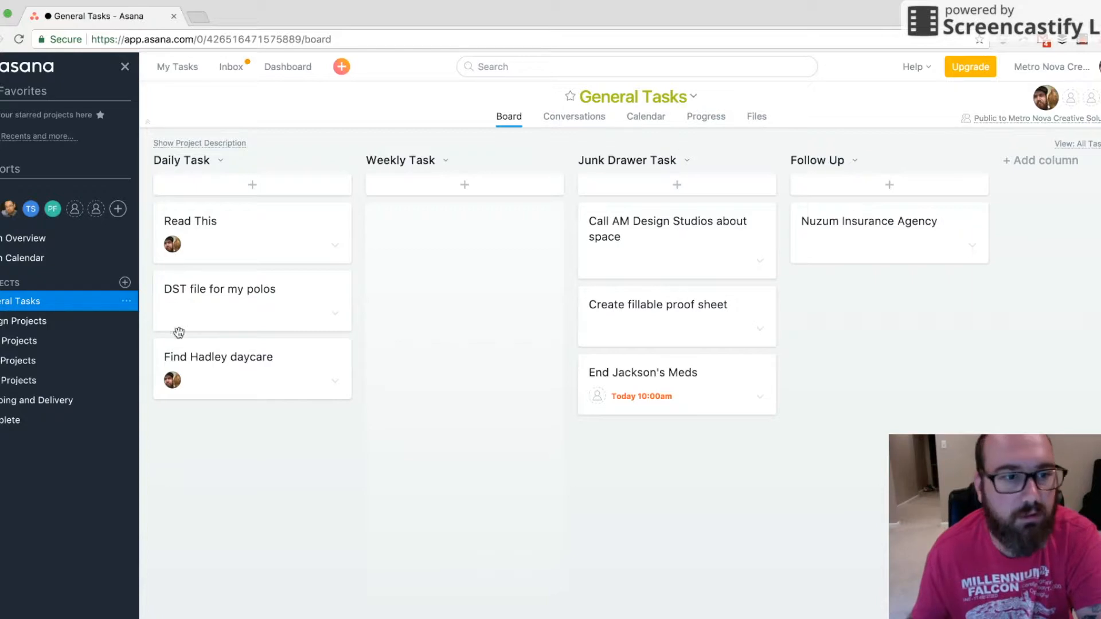
- Open the 1639 logo task in Design Projects and view its assignee choices and due date calendar
click(31, 327)
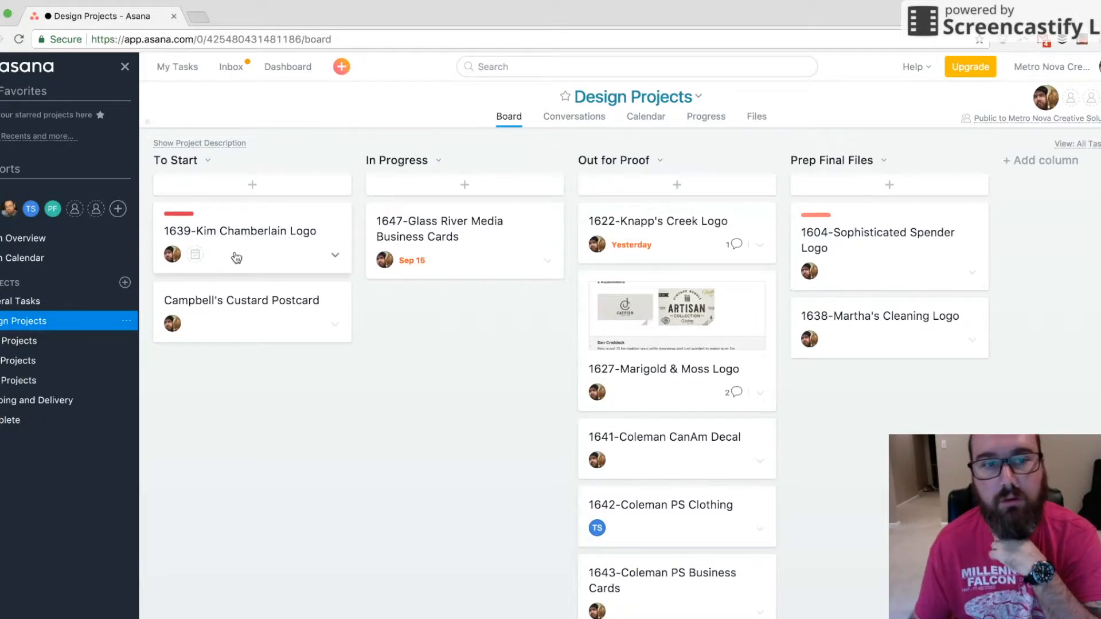
click(222, 232)
click(289, 97)
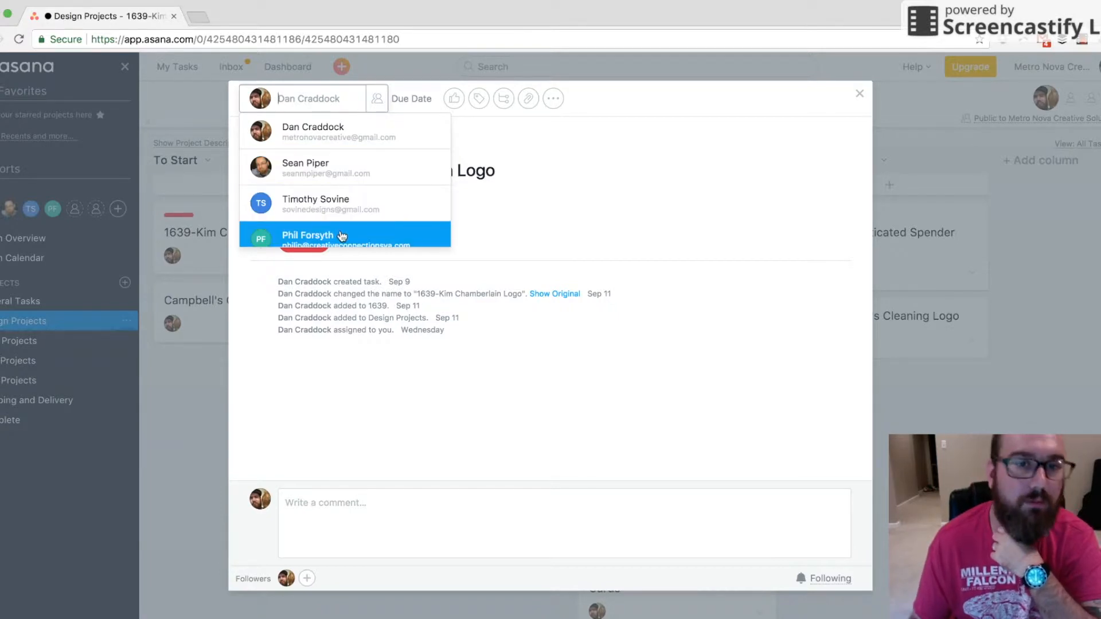
click(767, 106)
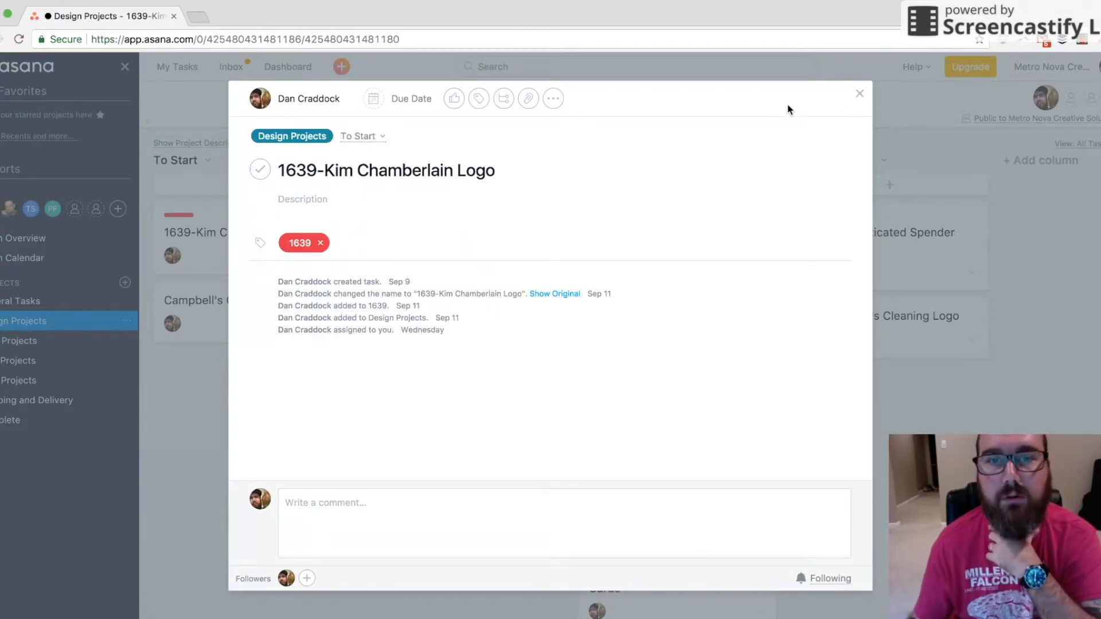
click(411, 99)
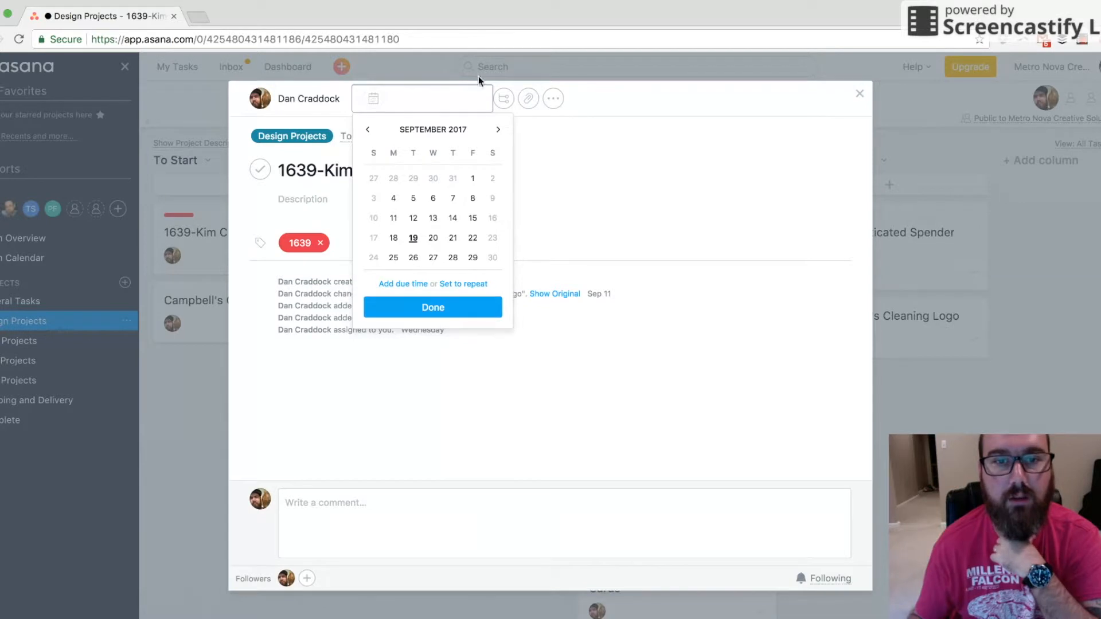
click(602, 107)
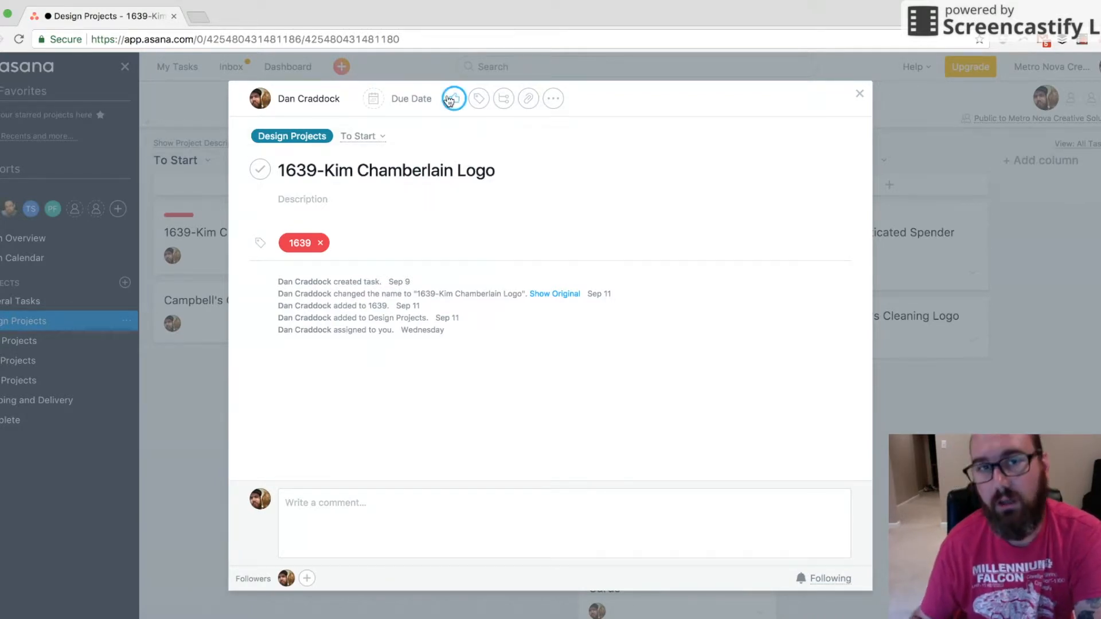
- Add the subtasks "Create inspiration board for logo on Pinterest" and "Find color combos" to the 1639 logo task
click(503, 101)
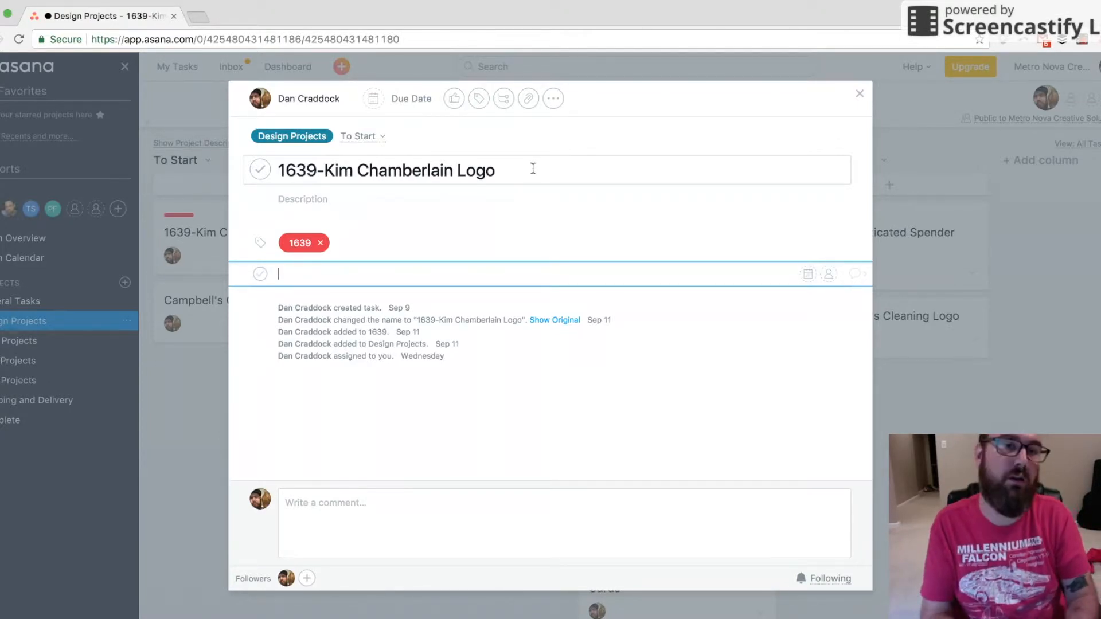
text(Create inspiration board for logo on Pinterest)
key(Return)
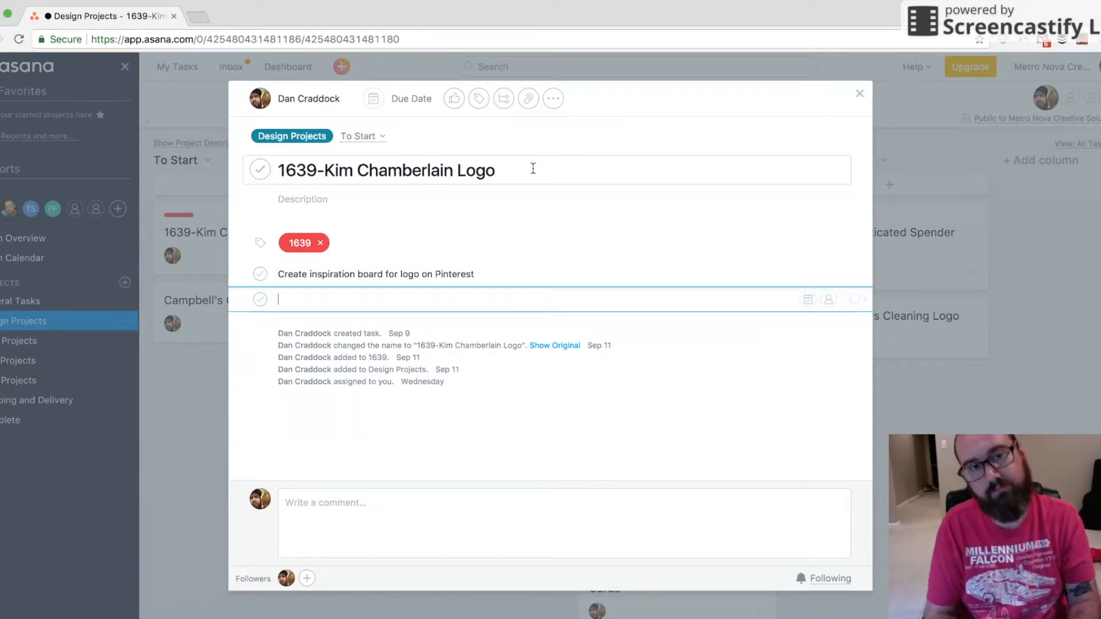
text(Find color)
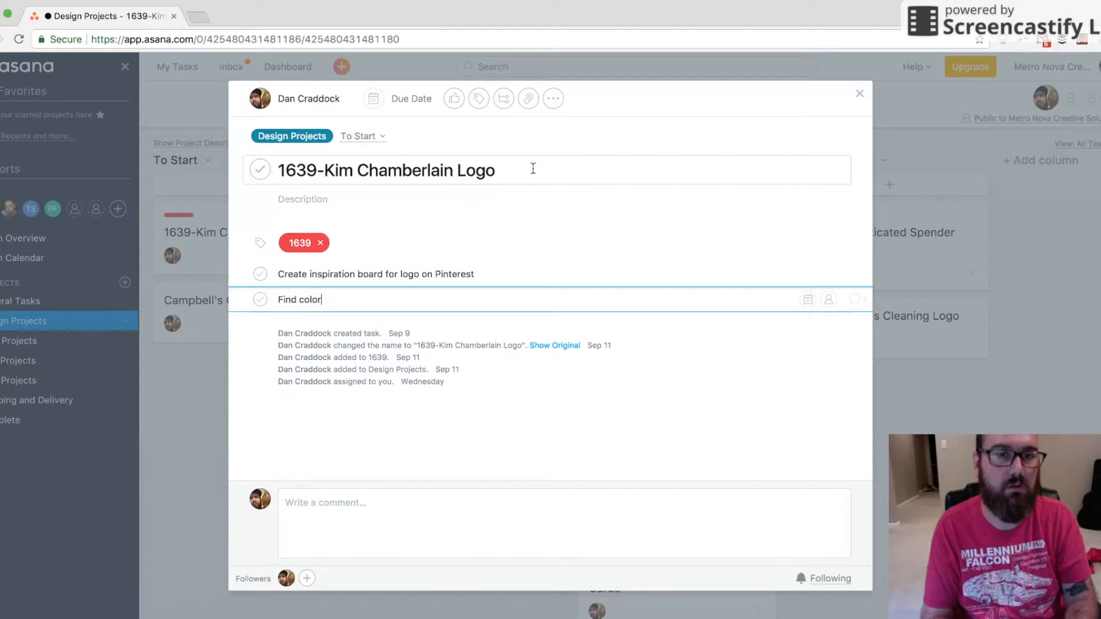
text( combos)
key(Return)
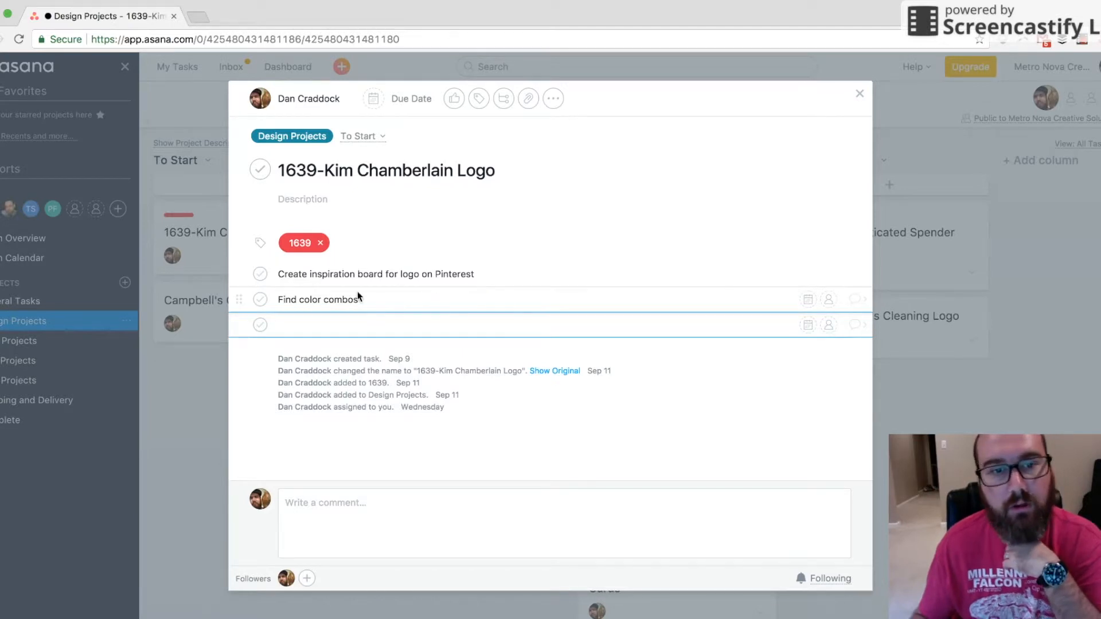
- Look up a team member as assignee for the inspiration board subtask and another for the blank subtask, without assigning either
click(828, 274)
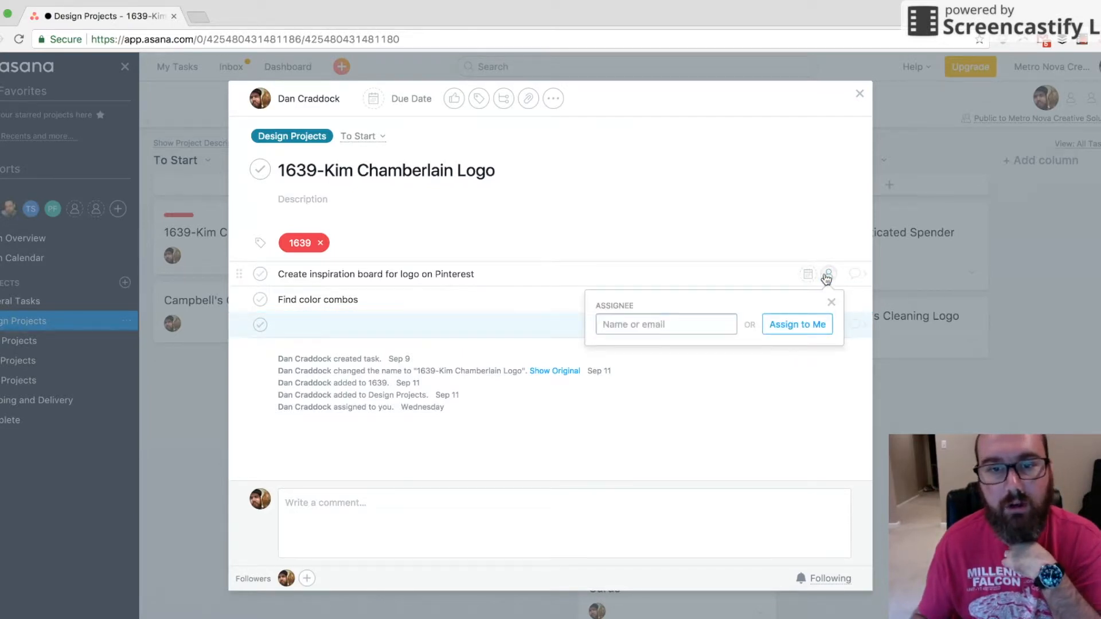
text(tim)
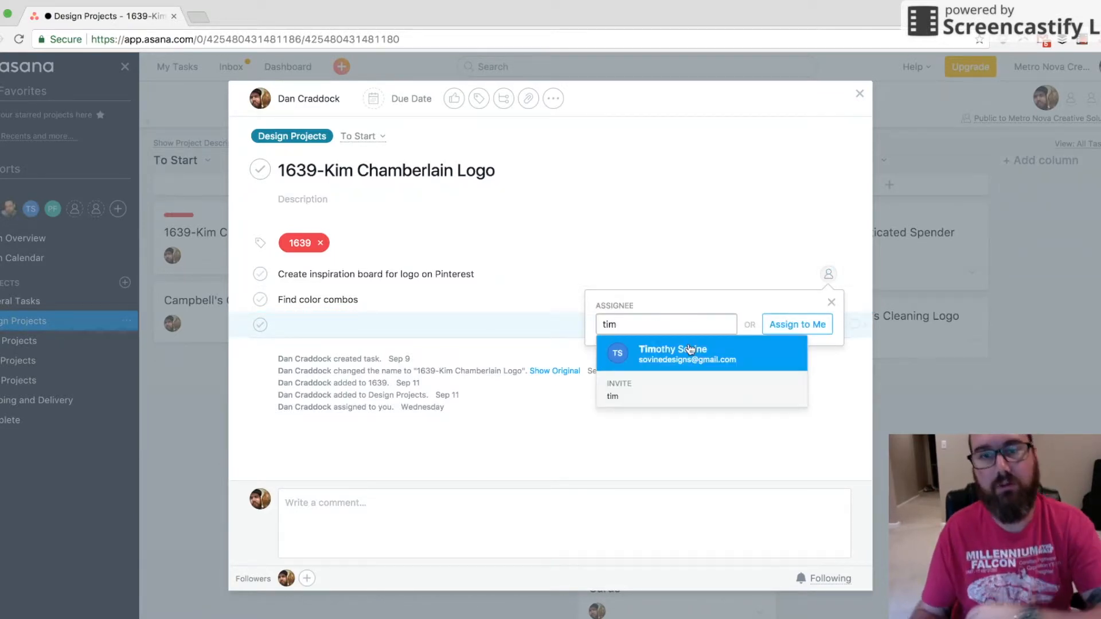
click(831, 302)
click(829, 325)
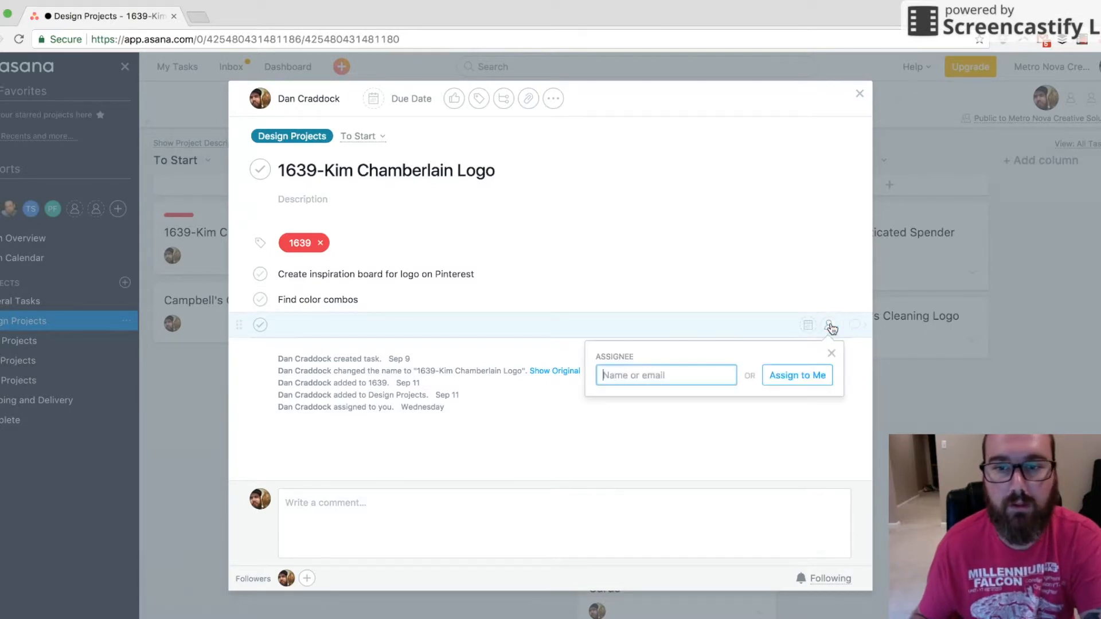
text(sean)
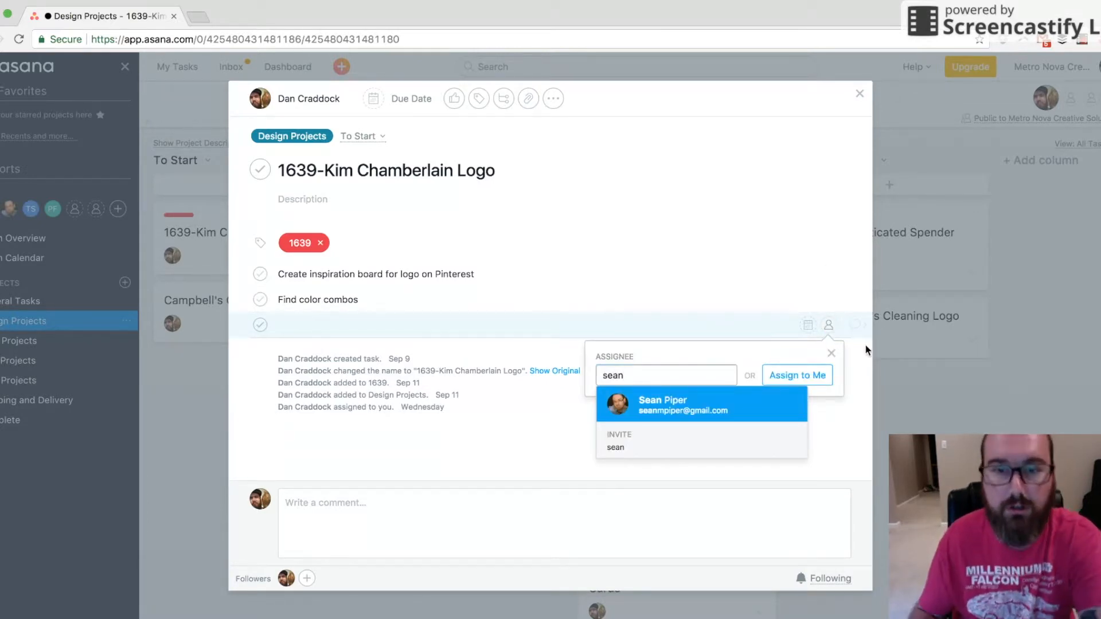
click(831, 354)
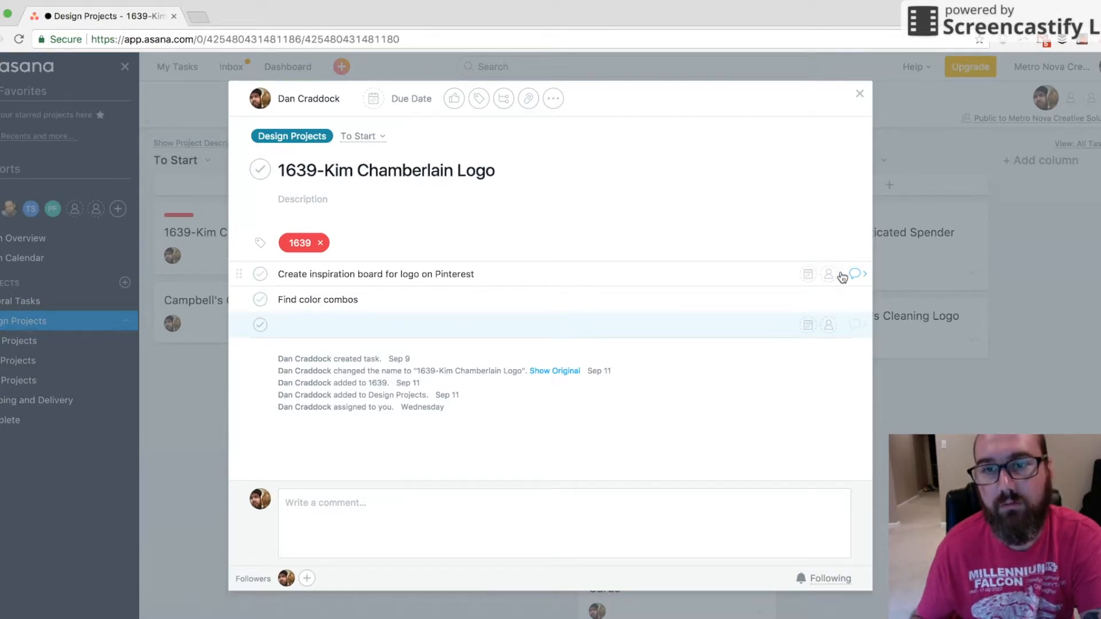
- Mark the inspiration board, color combos and blank subtasks of the 1639 logo task as complete
click(240, 275)
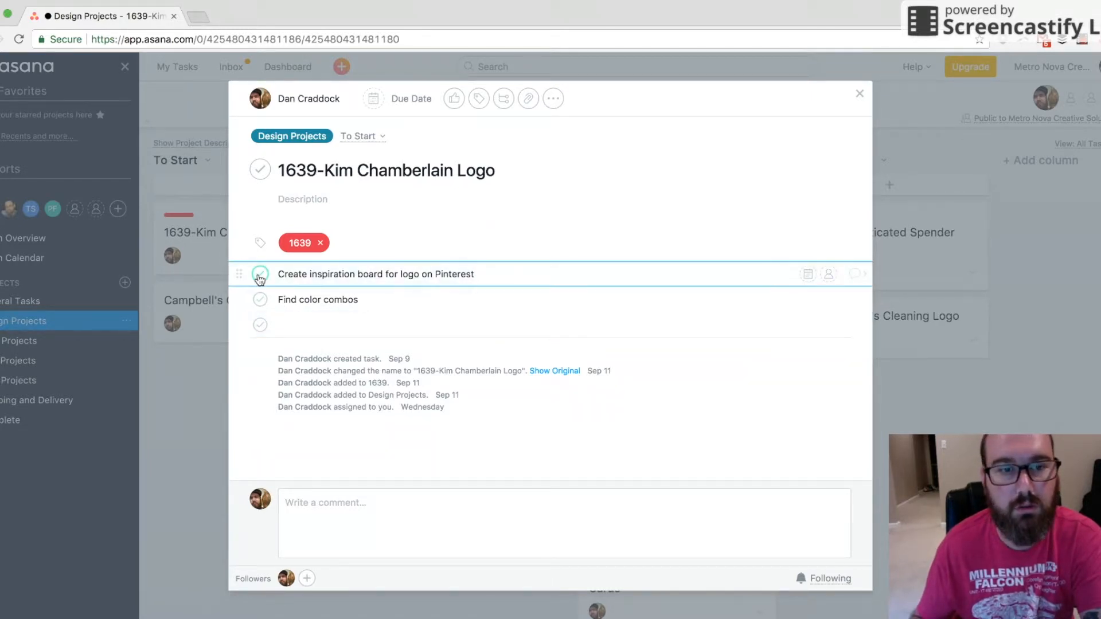
click(260, 276)
click(260, 300)
click(260, 325)
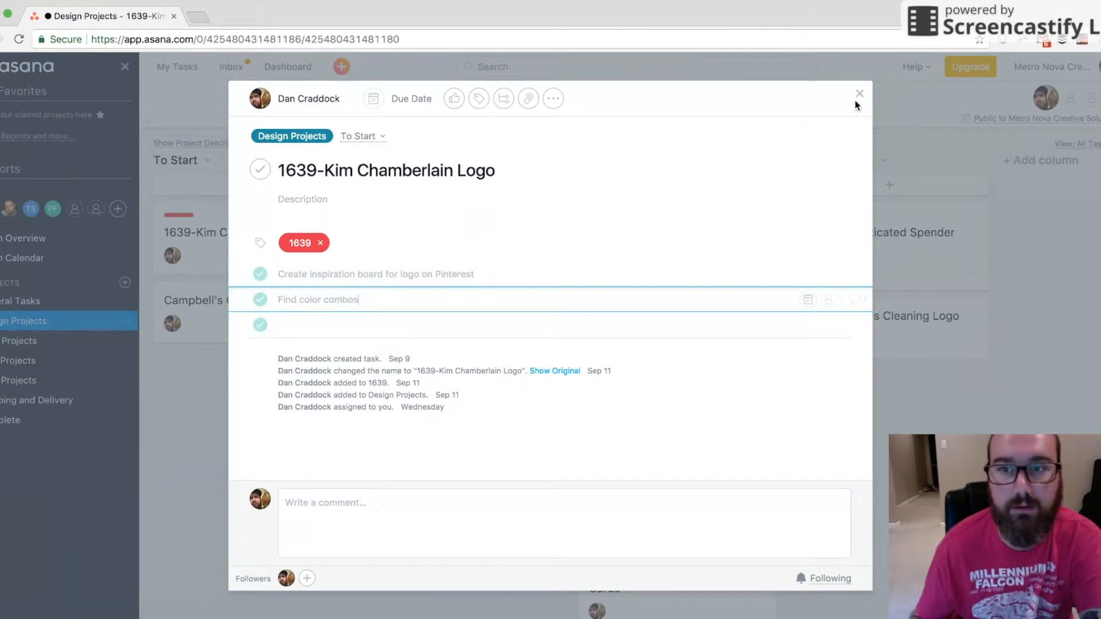
- View the additional actions available for the 1639 logo task, and close the task
click(553, 98)
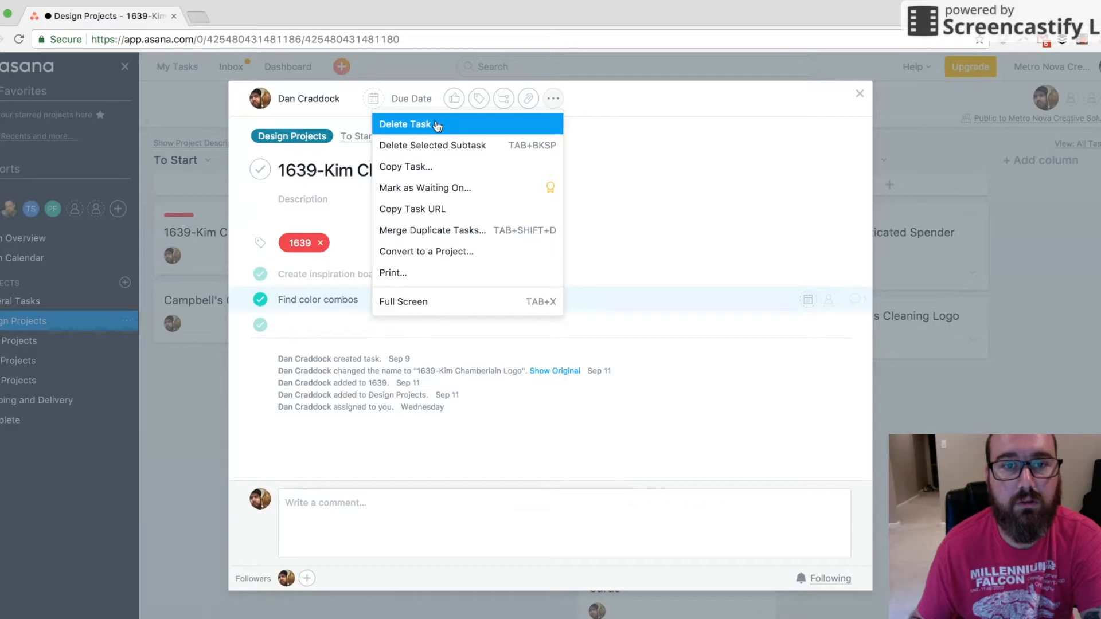
click(733, 130)
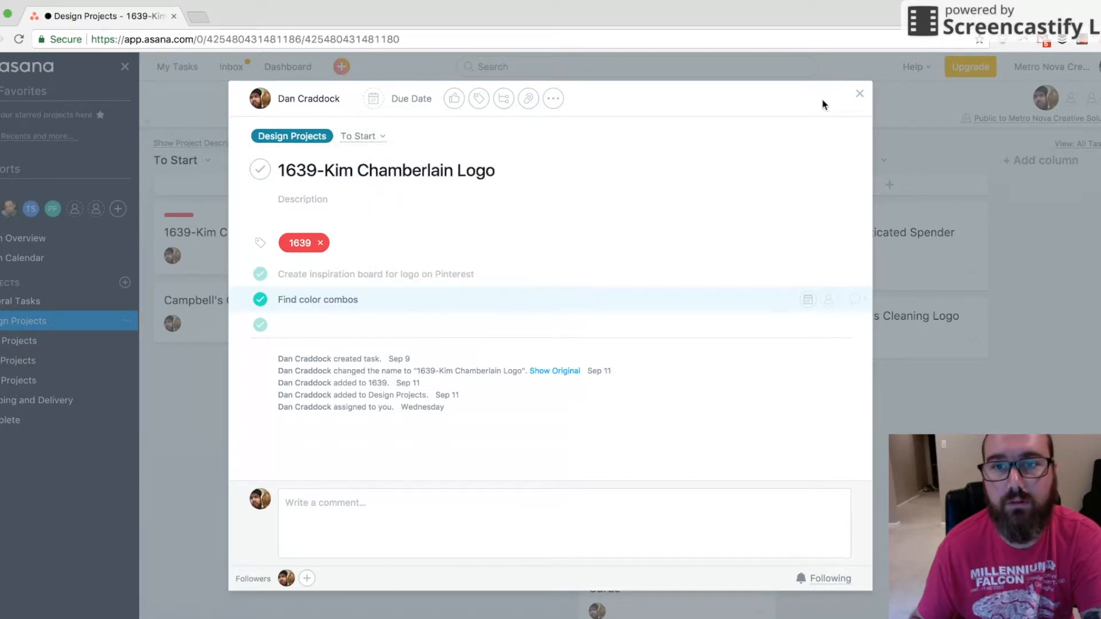
click(858, 93)
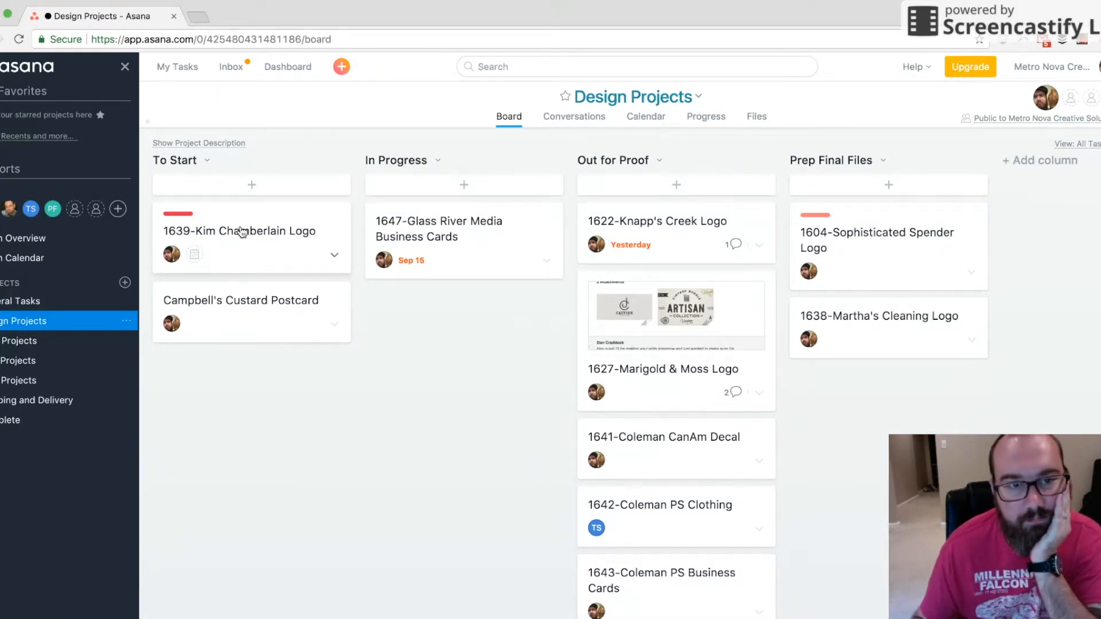
- Move the 1639 logo card below Campbell's Custard Postcard in To Start, and restore the original order
drag(242, 232, 234, 356)
drag(216, 226, 229, 337)
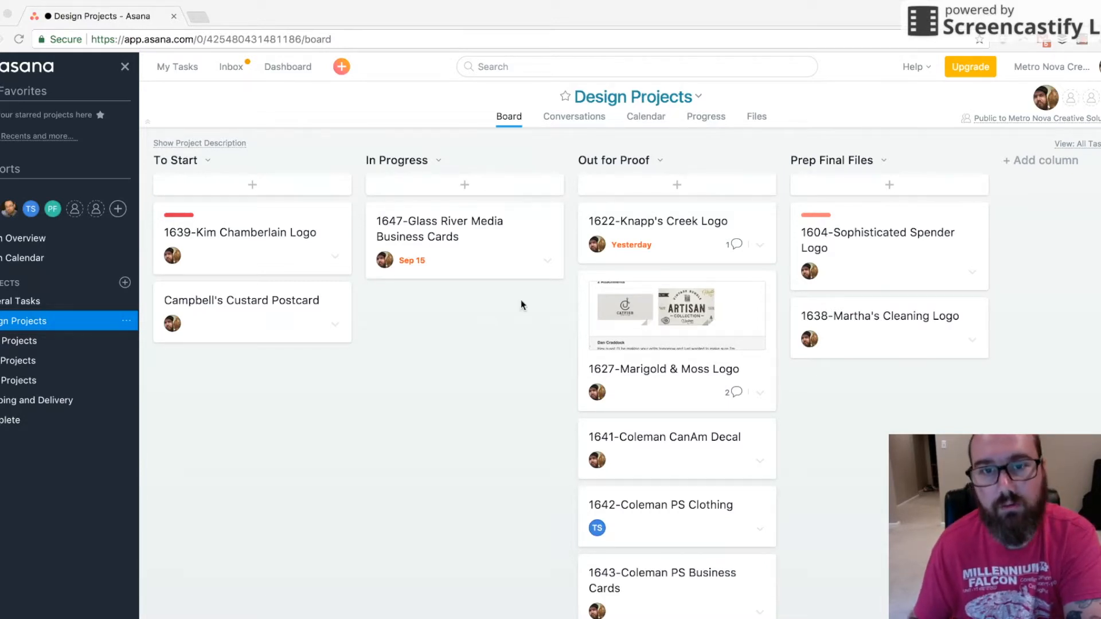
click(511, 366)
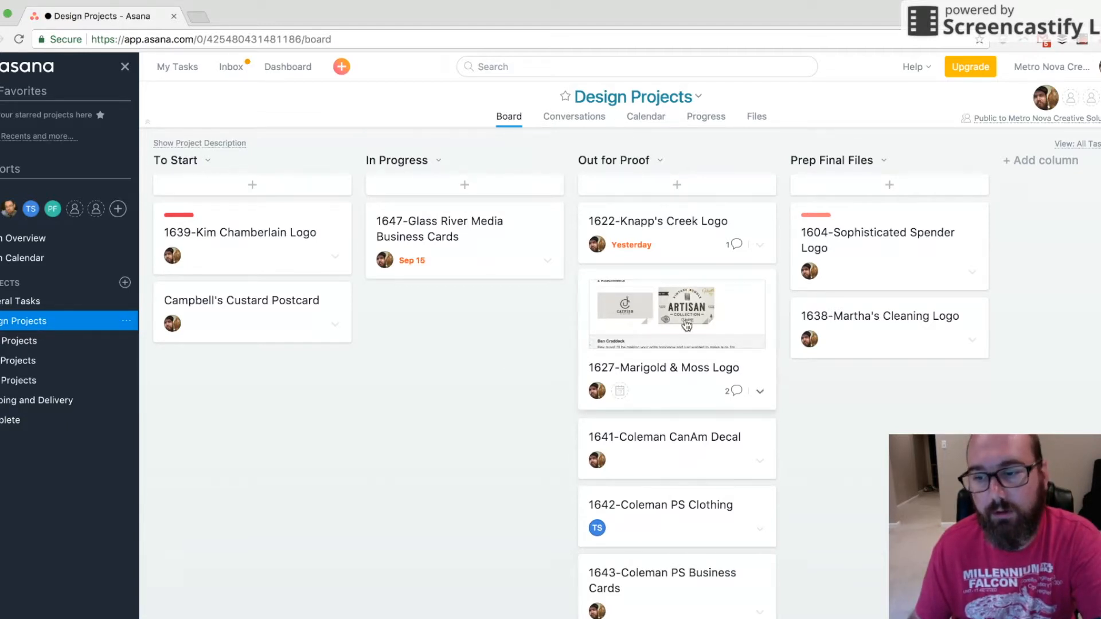
- Mark the 1604-Sophisticated Spender Logo task in Prep Final Files as complete and move it to the Complete project
scroll(685, 378, down, 1)
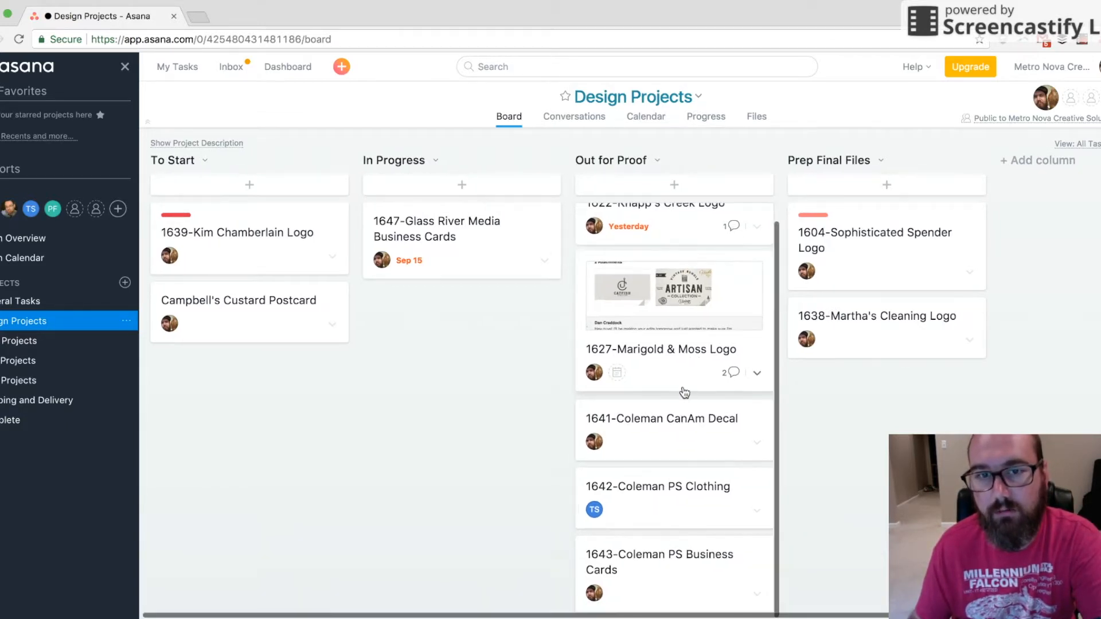
scroll(684, 392, up, 1)
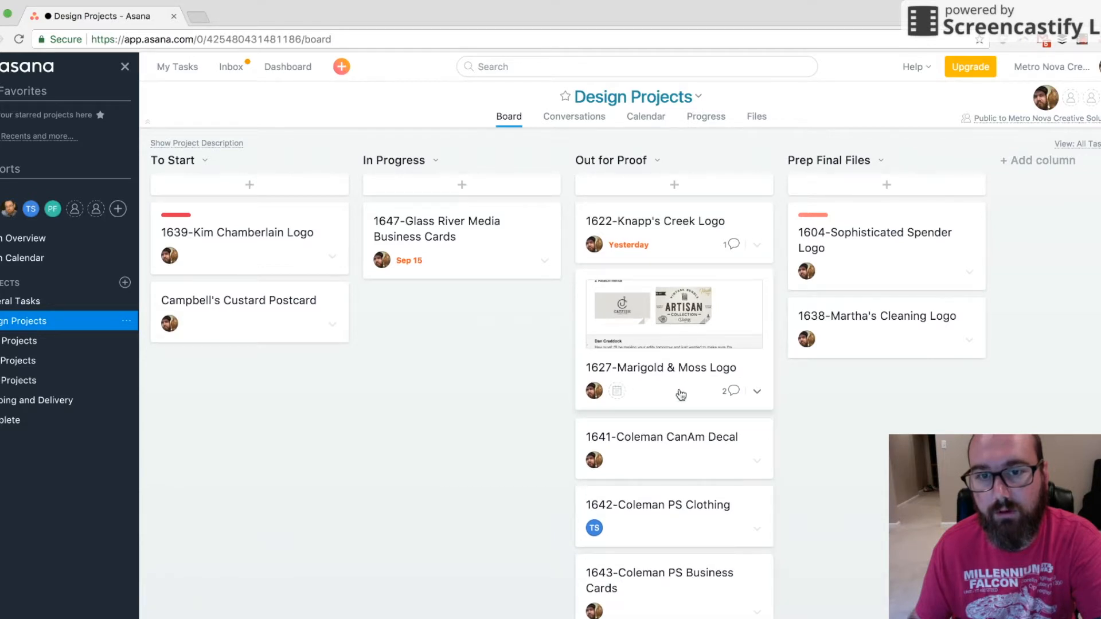
click(880, 243)
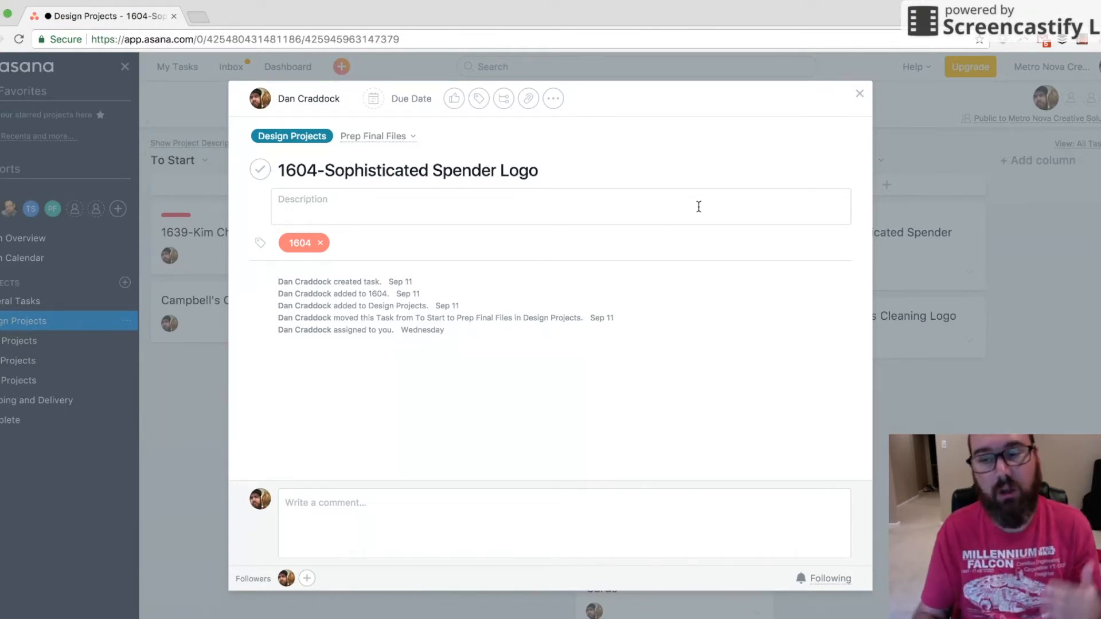
click(263, 173)
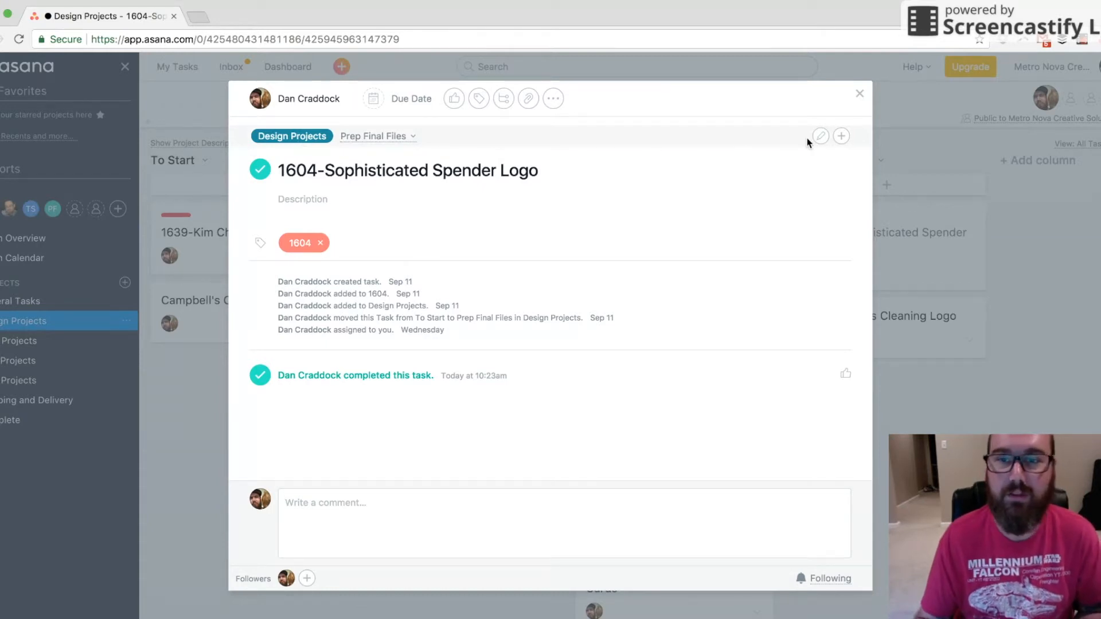
click(819, 136)
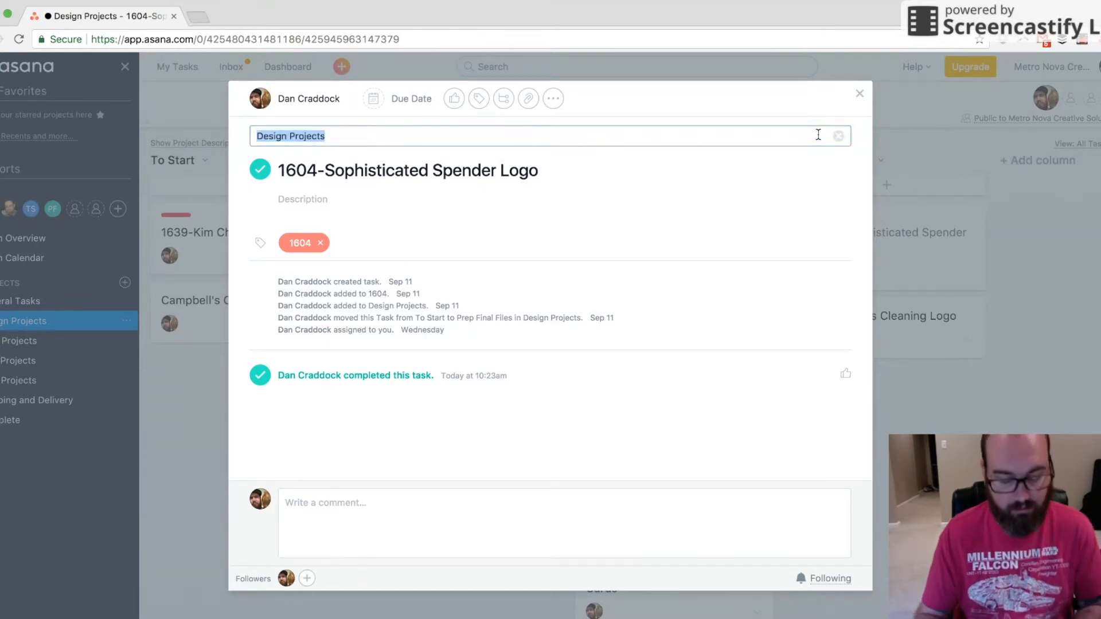
text(compl)
click(305, 177)
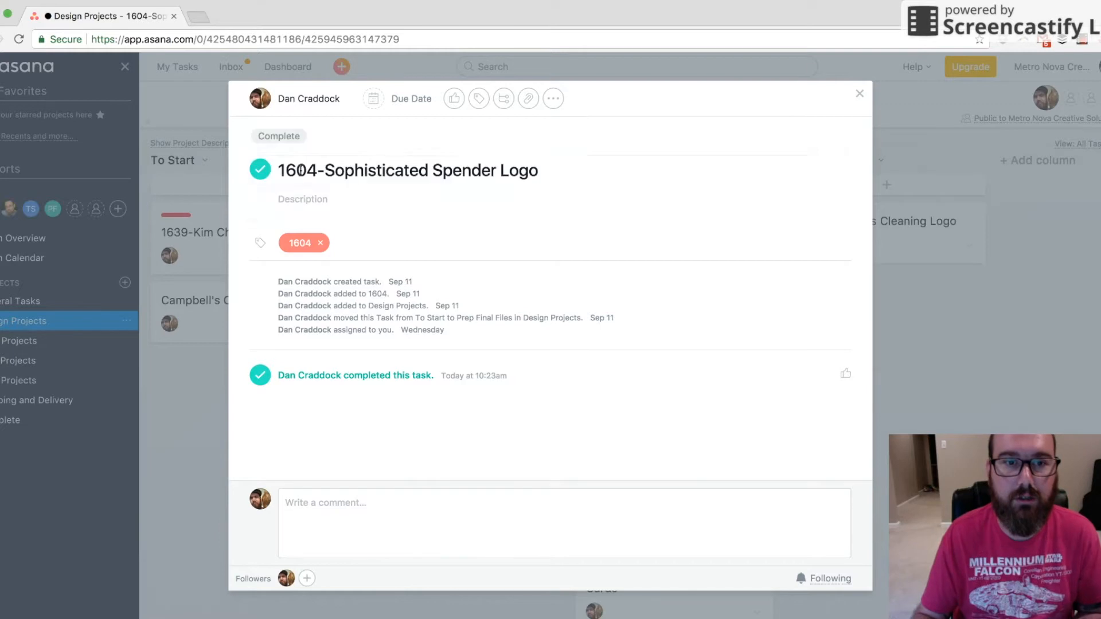
click(860, 94)
- Check the Complete board for the moved 1604-Sophisticated Spender Logo task, and return to Design Projects
click(72, 421)
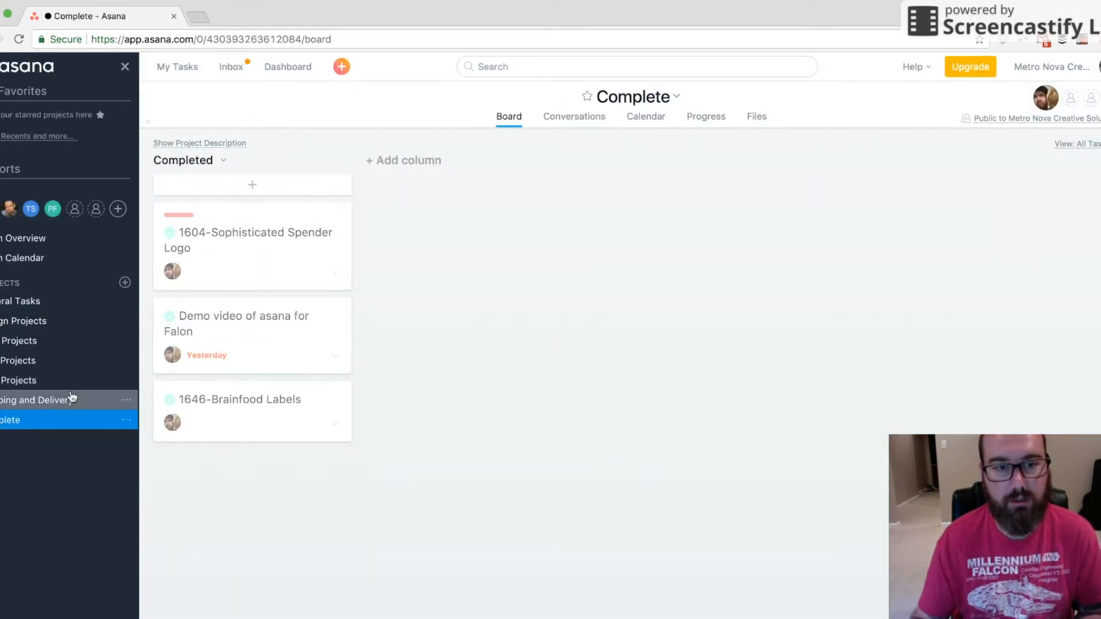
click(23, 321)
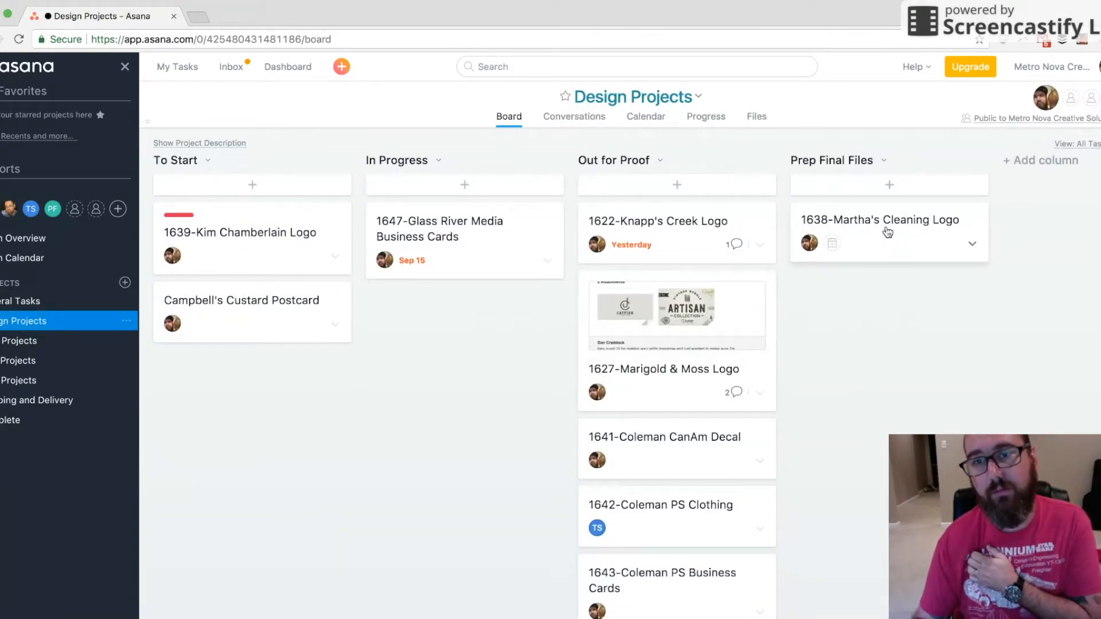
- Set the due date of the 1638-Martha's Cleaning Logo task to September 19, 2017 at 11:30am, and close the task
click(869, 223)
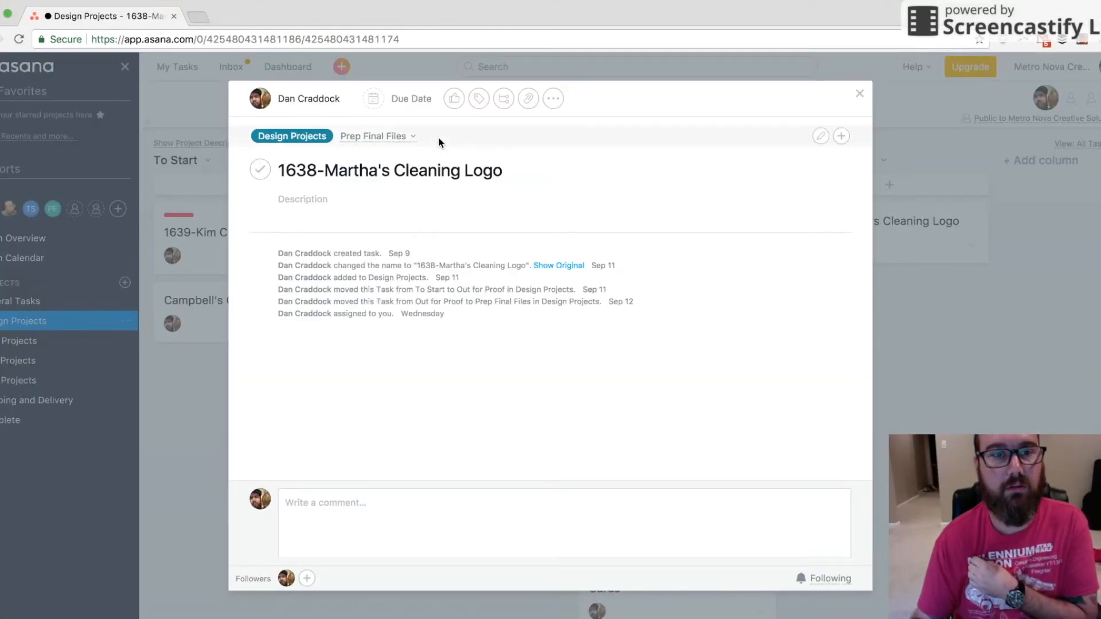
click(381, 108)
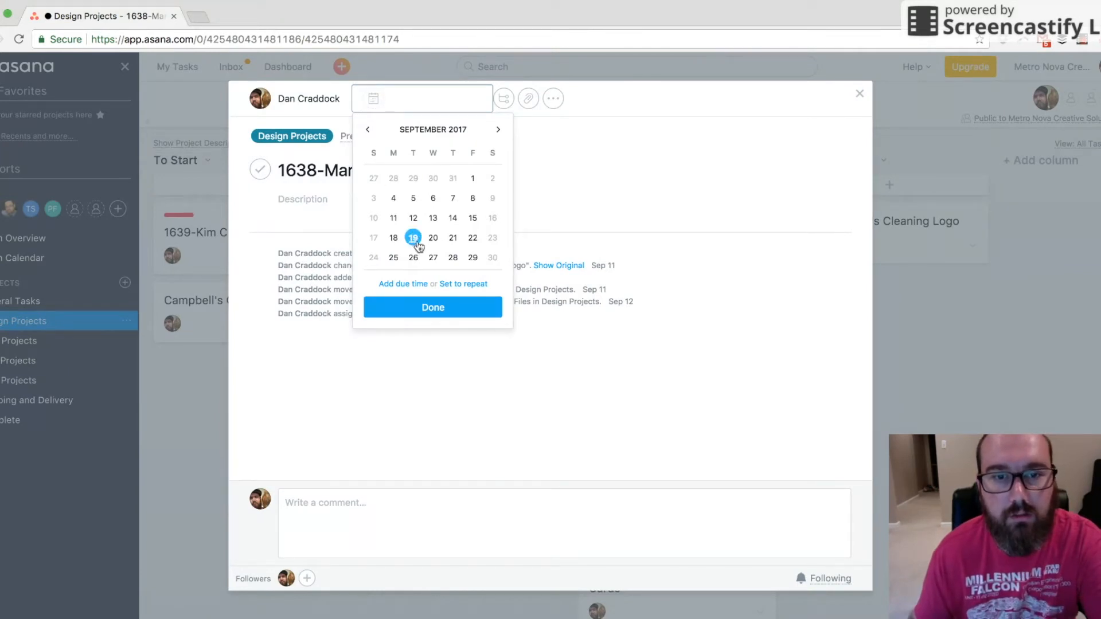
click(402, 284)
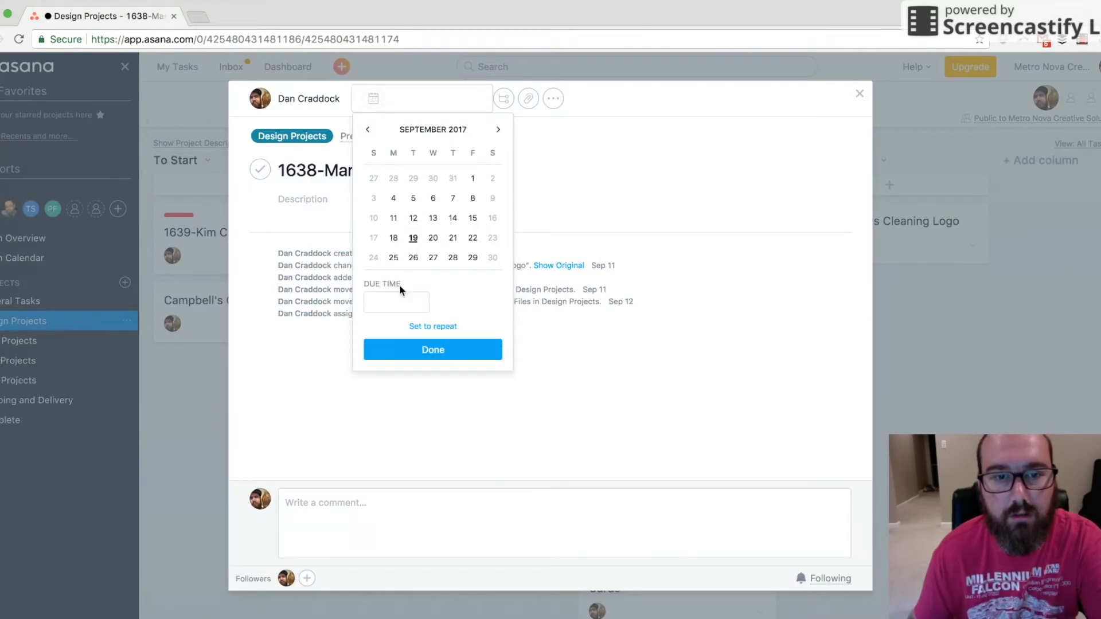
click(400, 302)
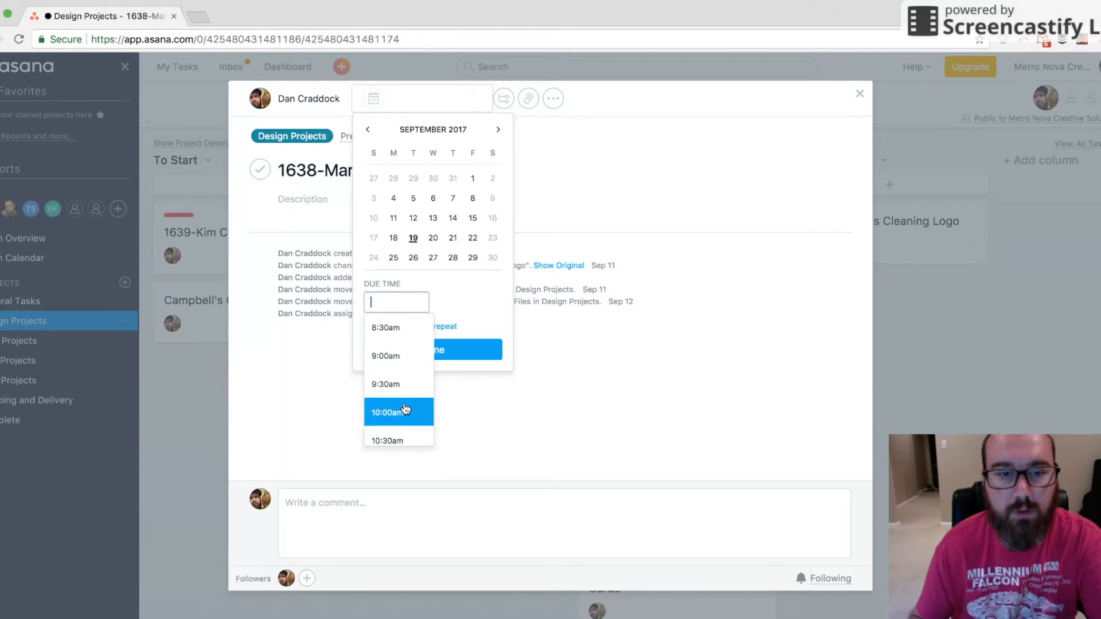
scroll(405, 408, down, 4)
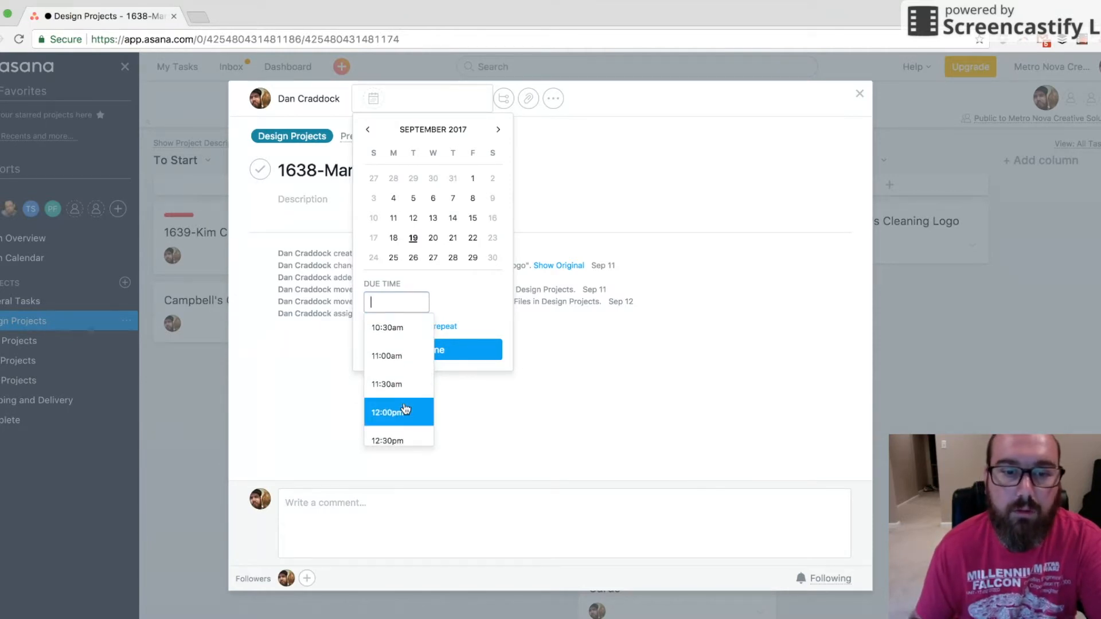
click(400, 392)
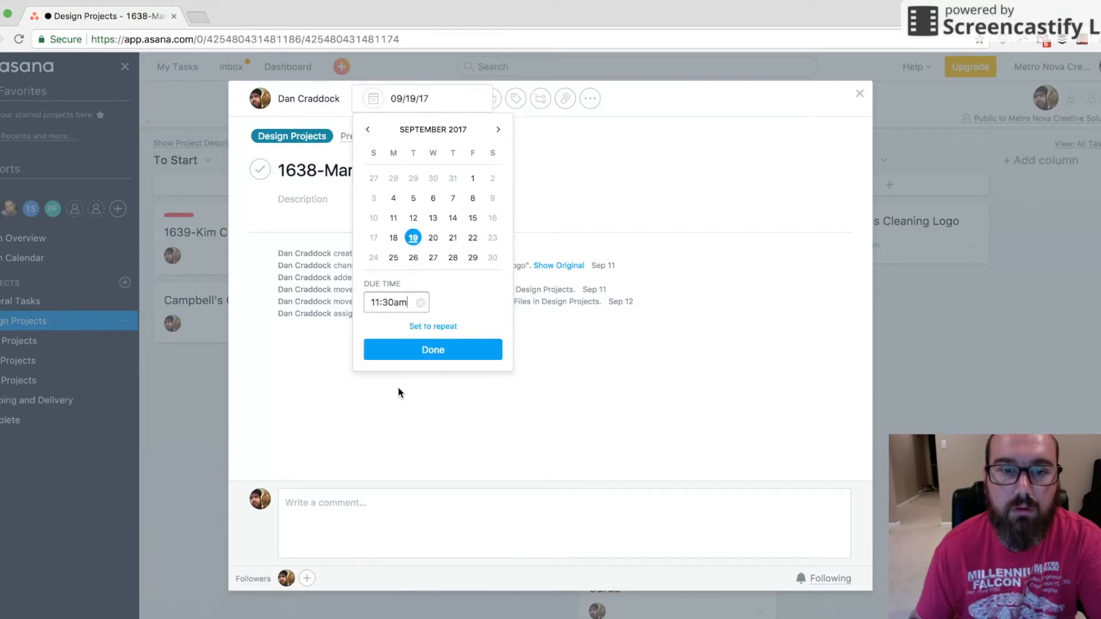
click(434, 350)
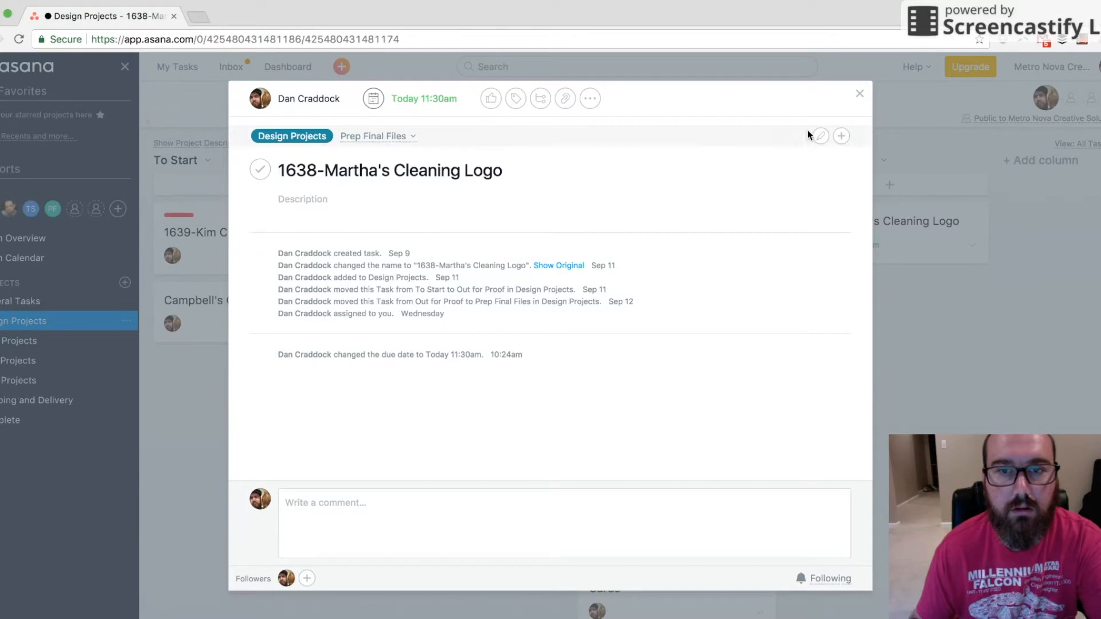
click(859, 95)
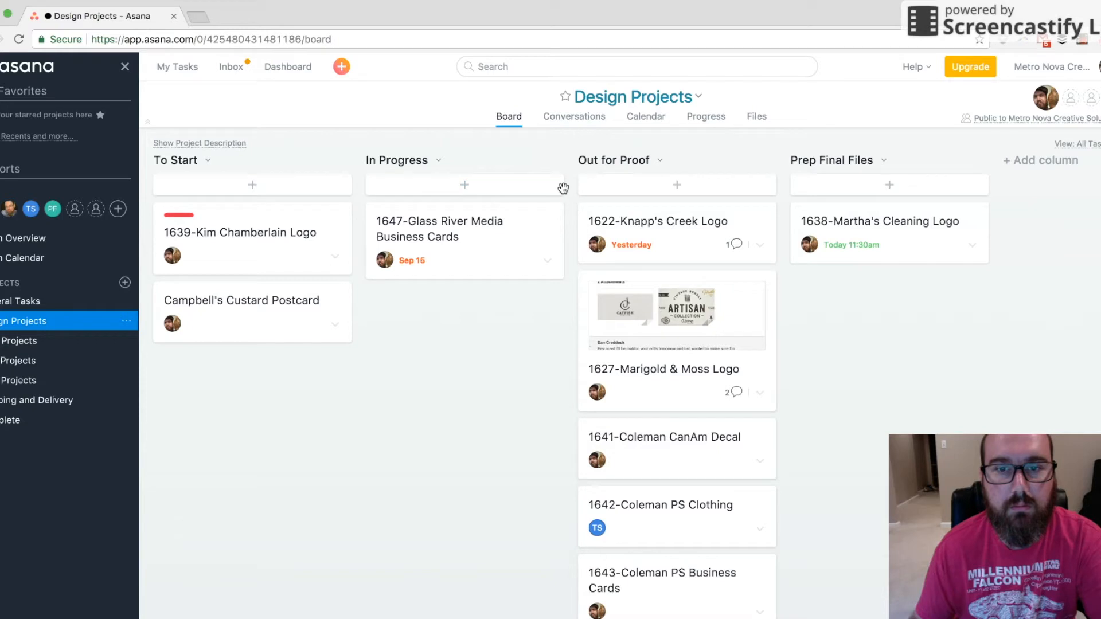
- View the details of the 1647-Glass River Media Business Cards task in In Progress, and close it
click(472, 223)
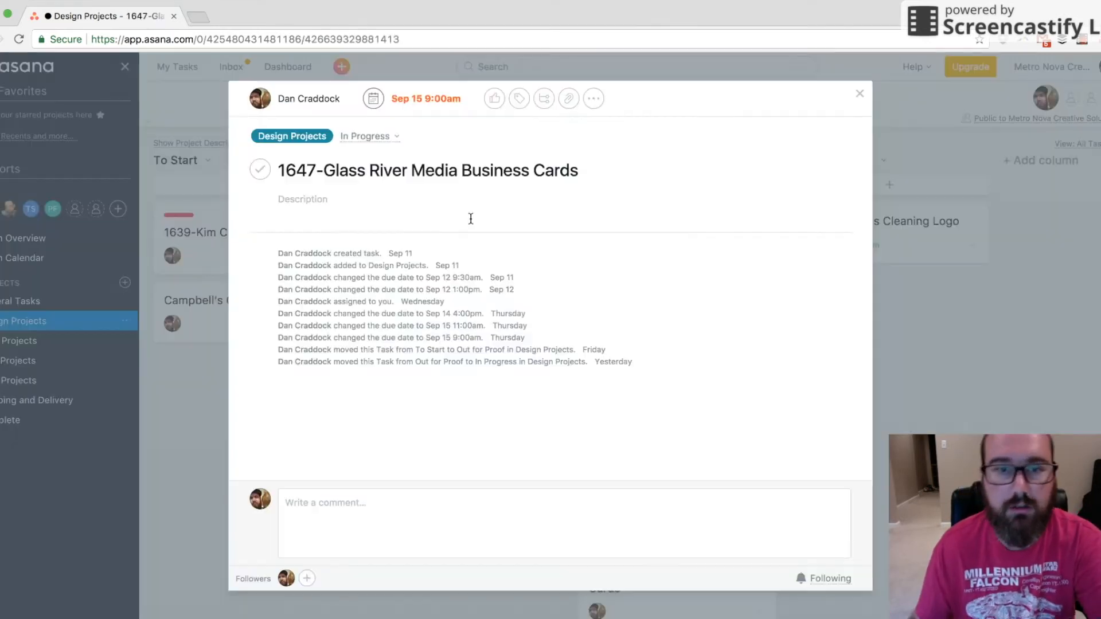
click(860, 94)
- View the Print Projects board and the Shipping and Delivery board
click(8, 342)
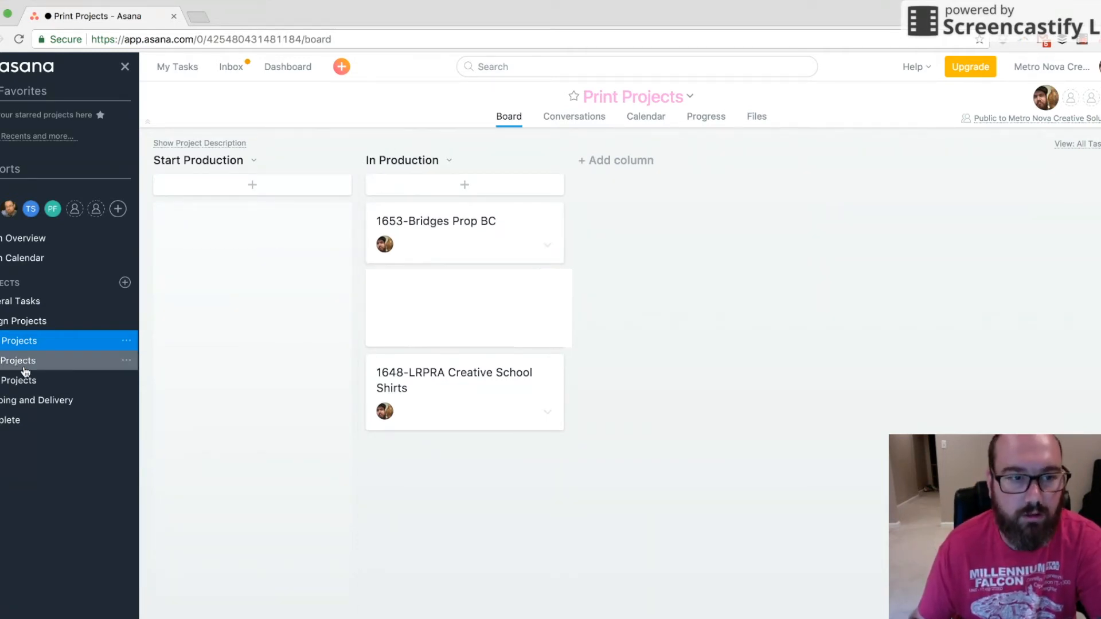
click(37, 400)
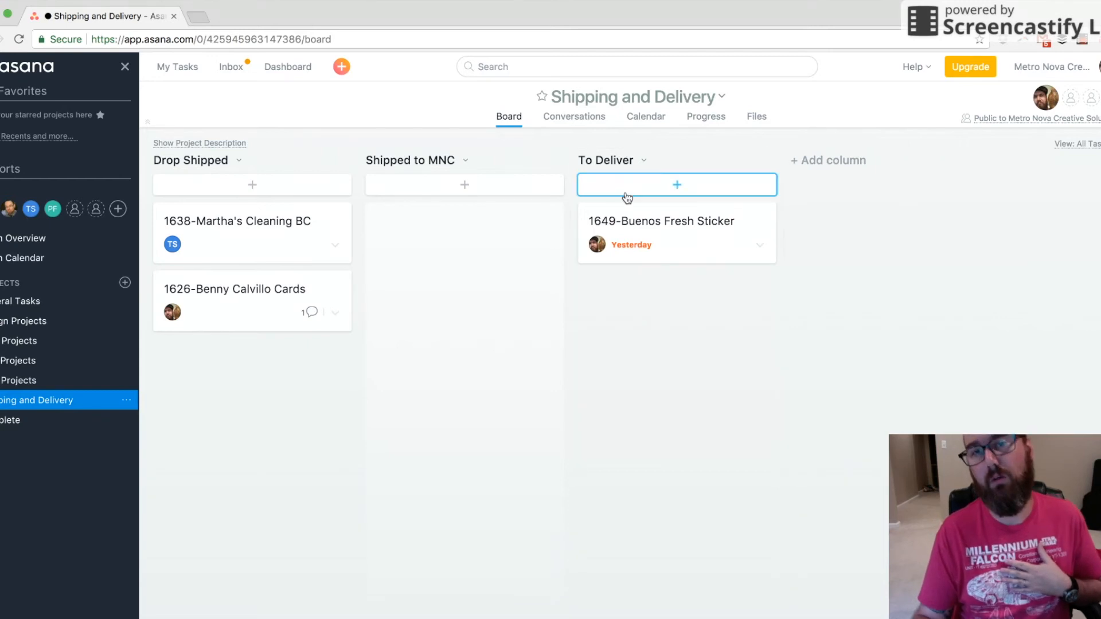
- Mark the 1649-Buenos Fresh Sticker task in To Deliver as complete and move it to the Complete project
click(660, 232)
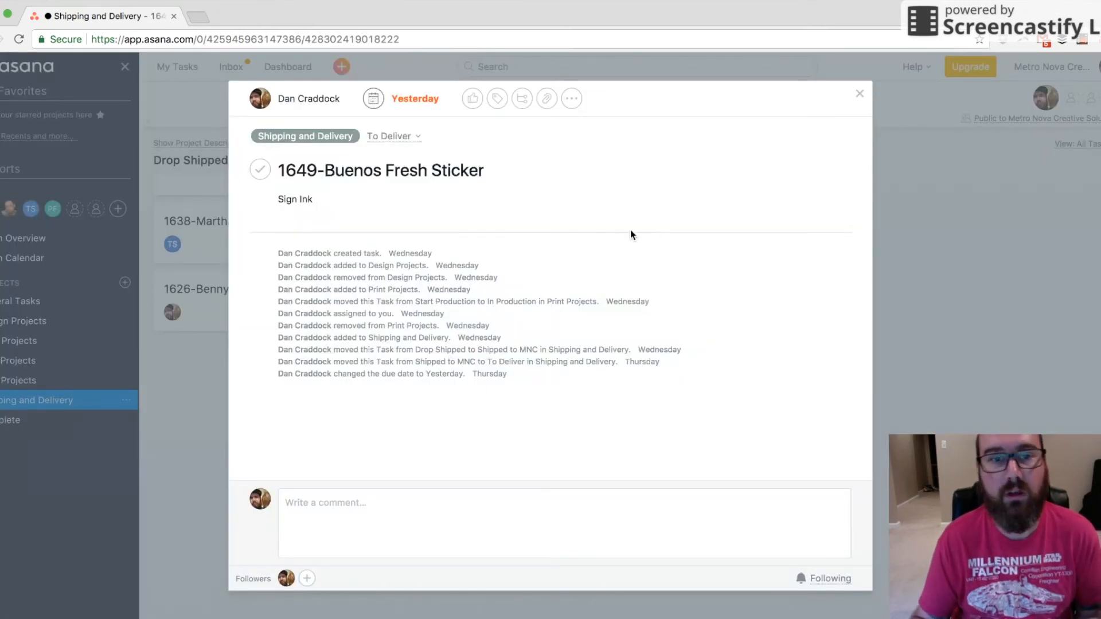
click(259, 169)
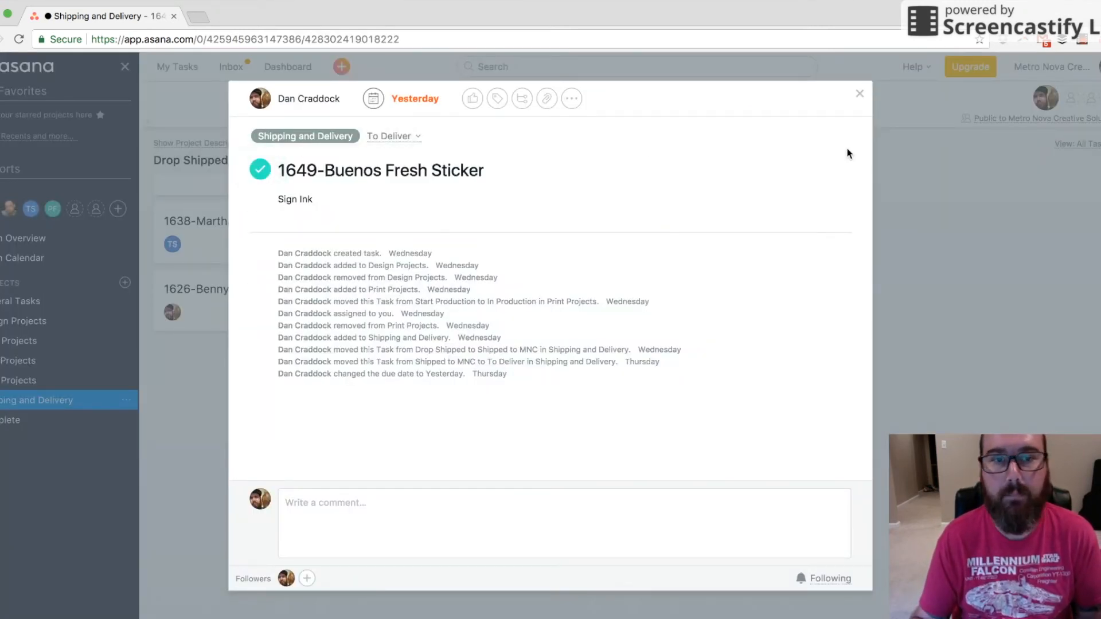
click(820, 136)
text(compl)
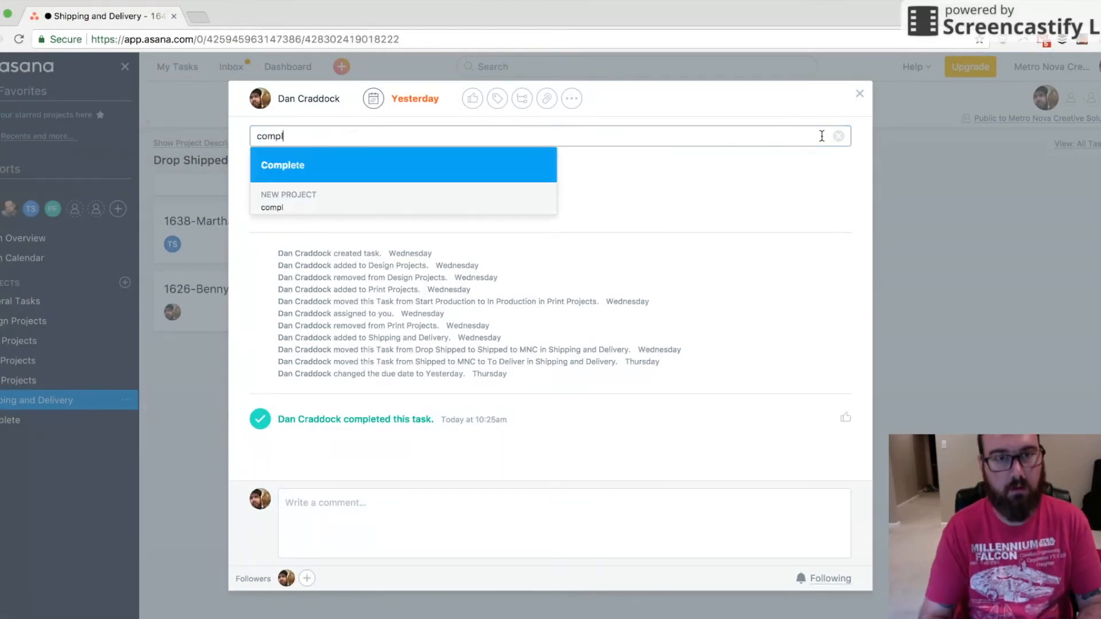
click(285, 167)
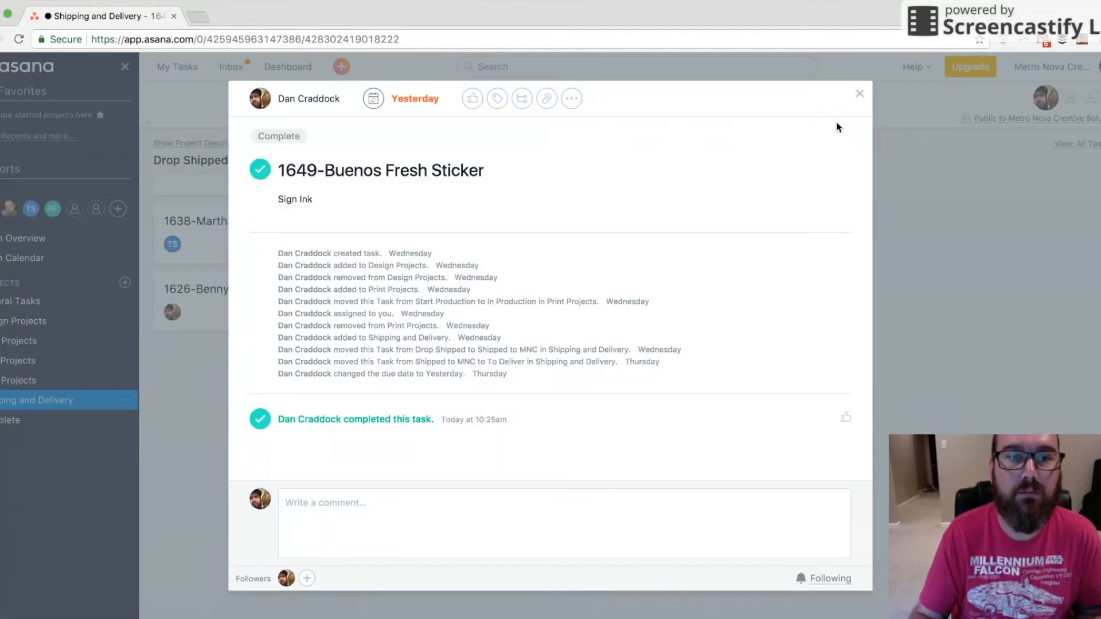
click(859, 97)
- View the Complete board, the Sign Projects board and the Web Projects board
click(34, 420)
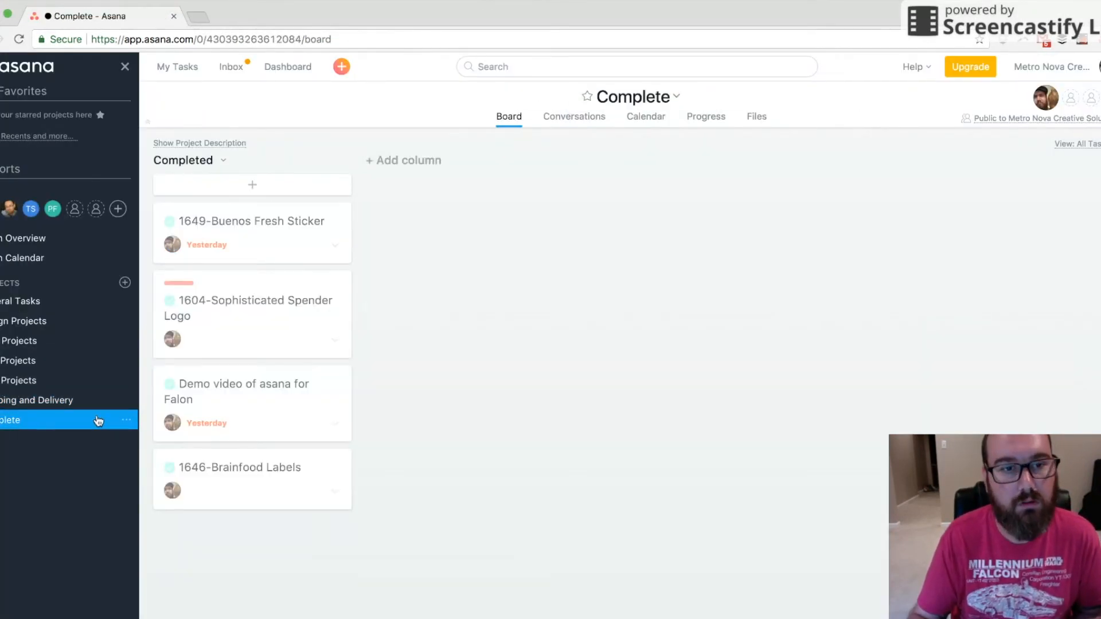
click(29, 364)
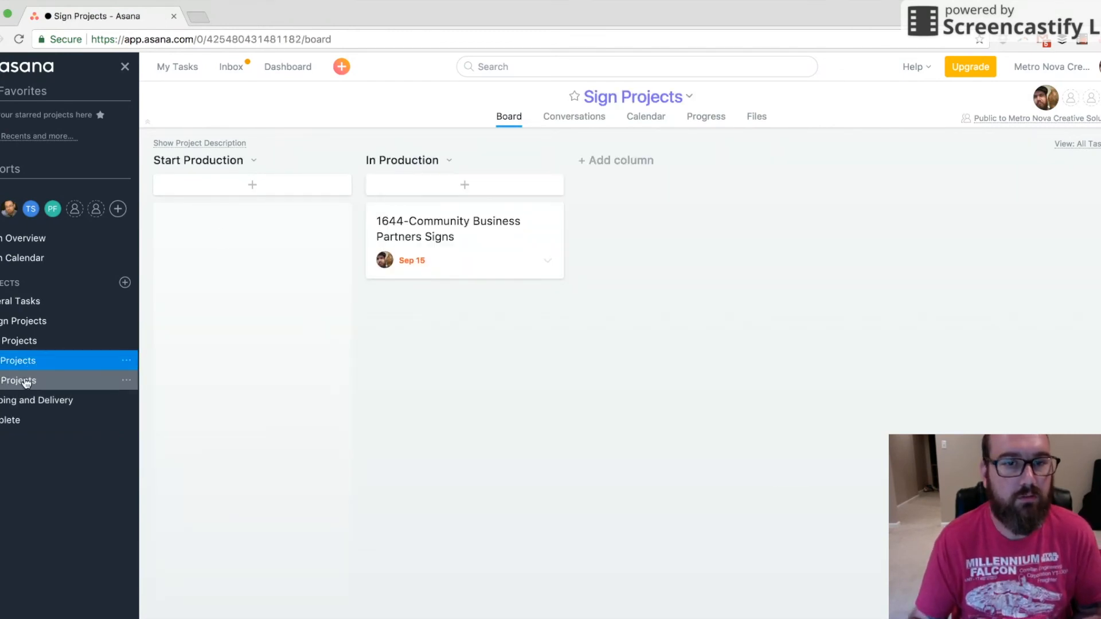
click(26, 382)
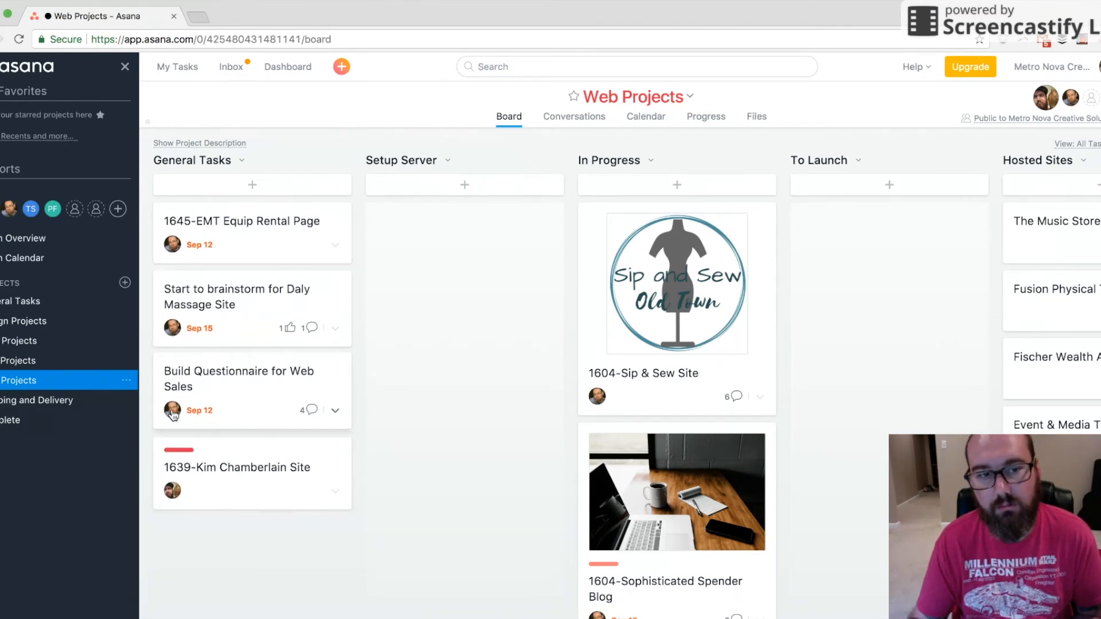
- View the details of the Build Questionnaire for Web Sales task, close it, and look across the Web Projects columns
click(239, 391)
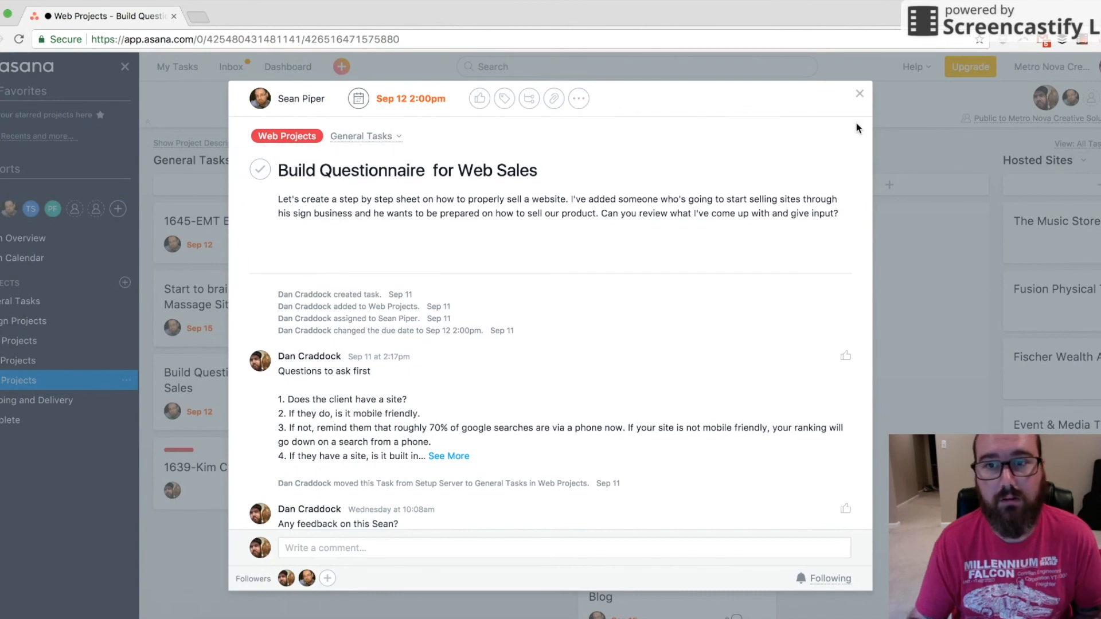
click(860, 94)
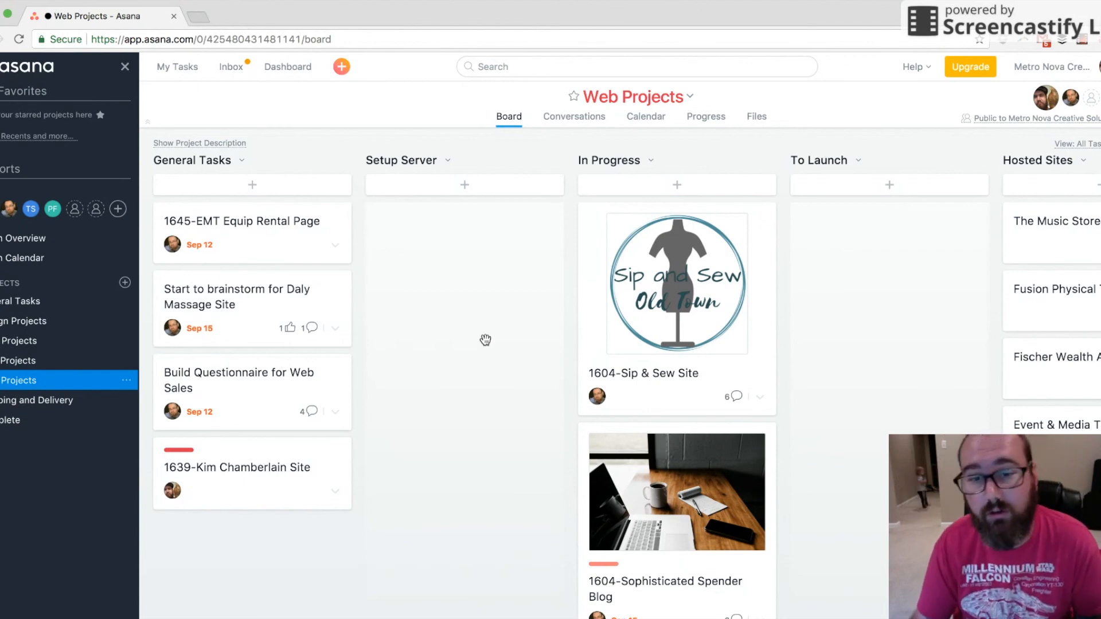
scroll(485, 340, right, 5)
scroll(485, 340, left, 5)
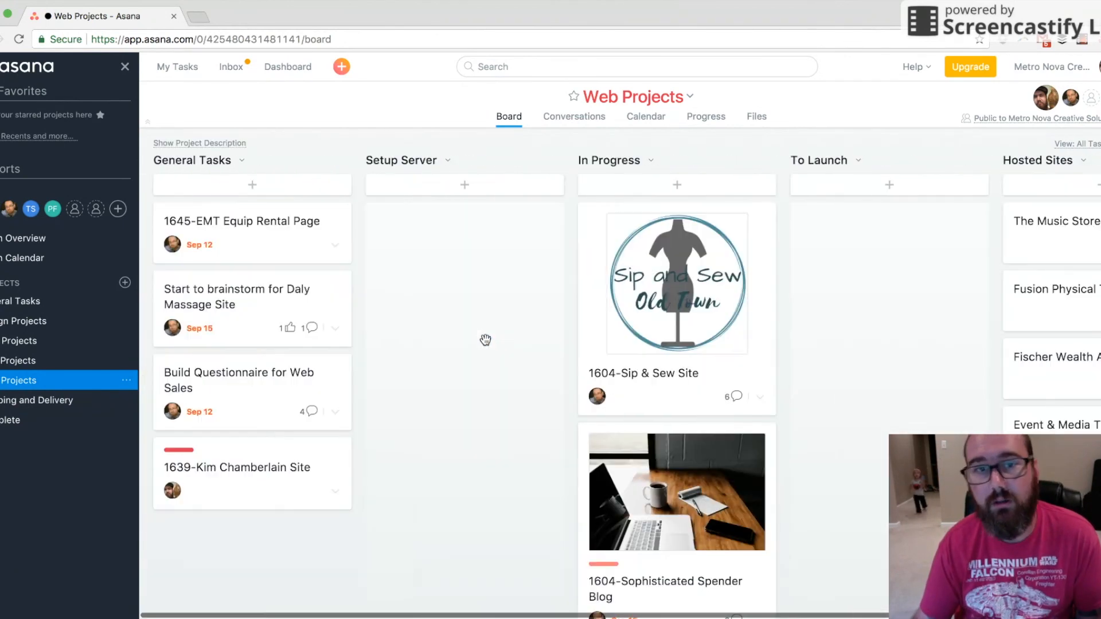